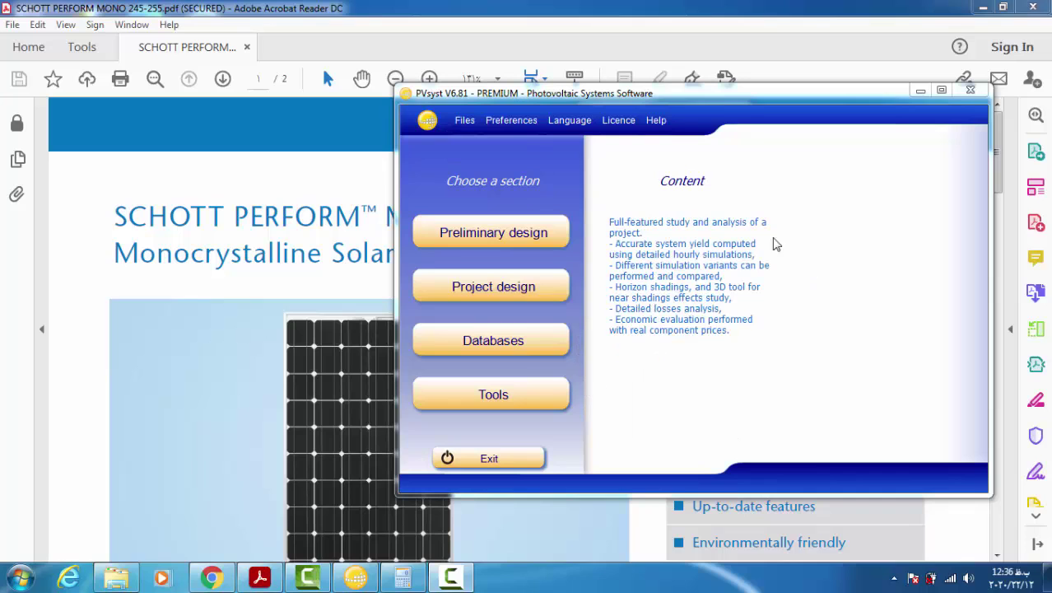
Step: Open the PV modules component database and list the modules of the manufacturer SunTechnics
left_click(482, 348)
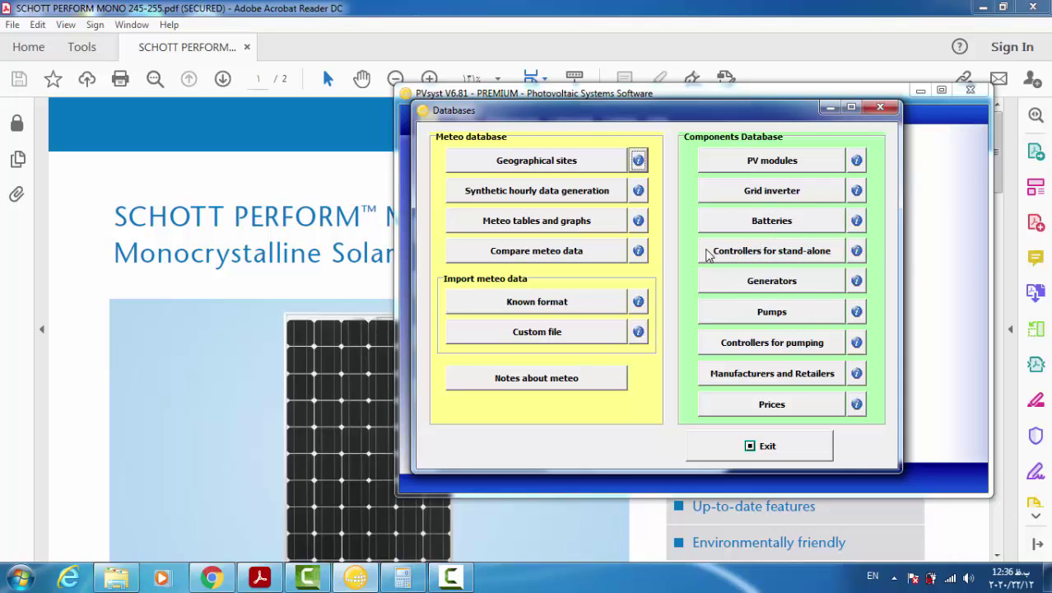
left_click(765, 164)
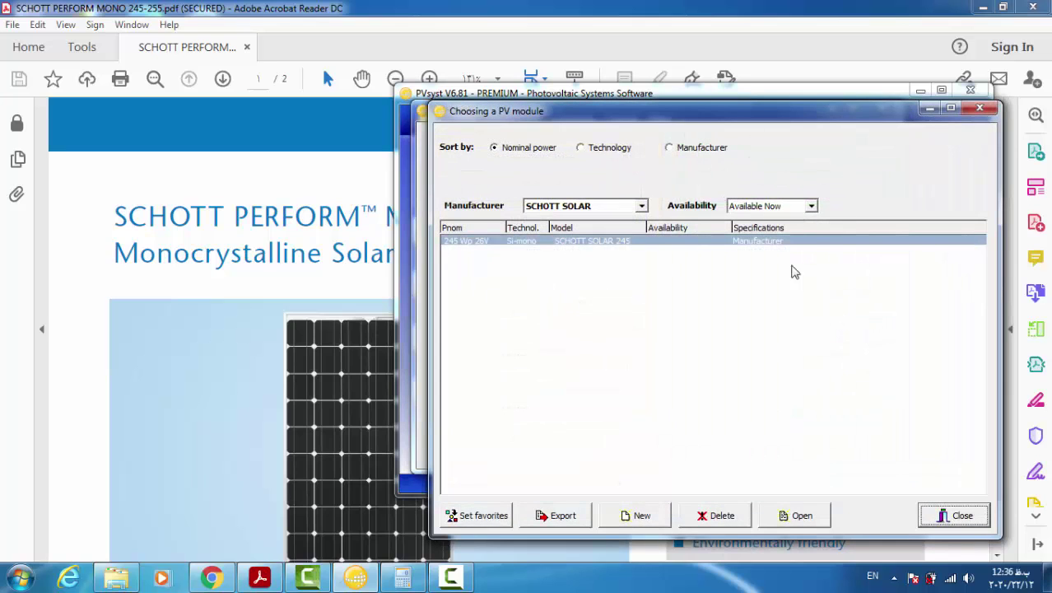
left_click(642, 206)
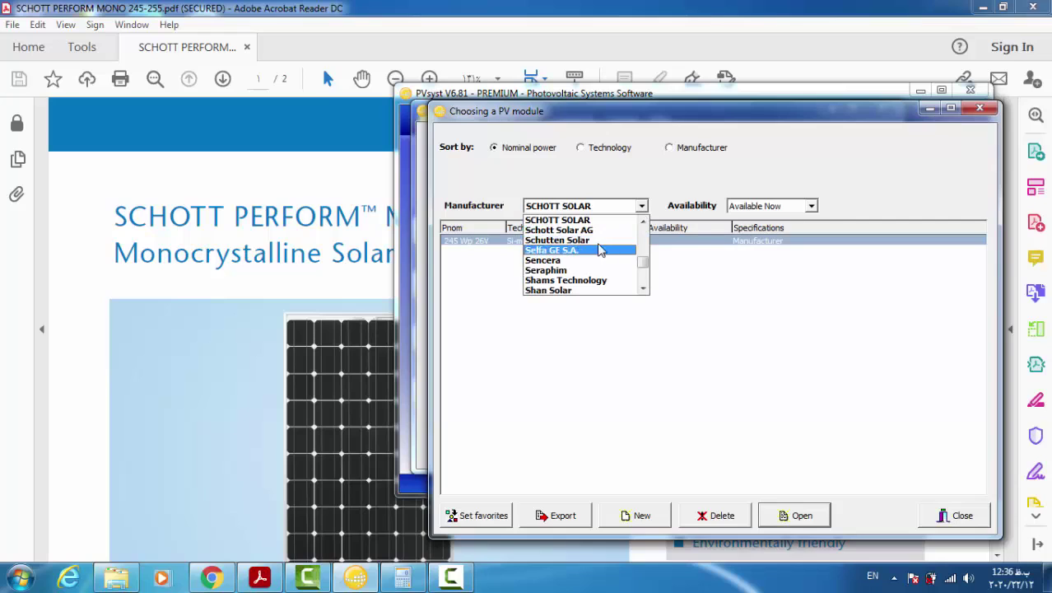
scroll(599, 255, "down", 8)
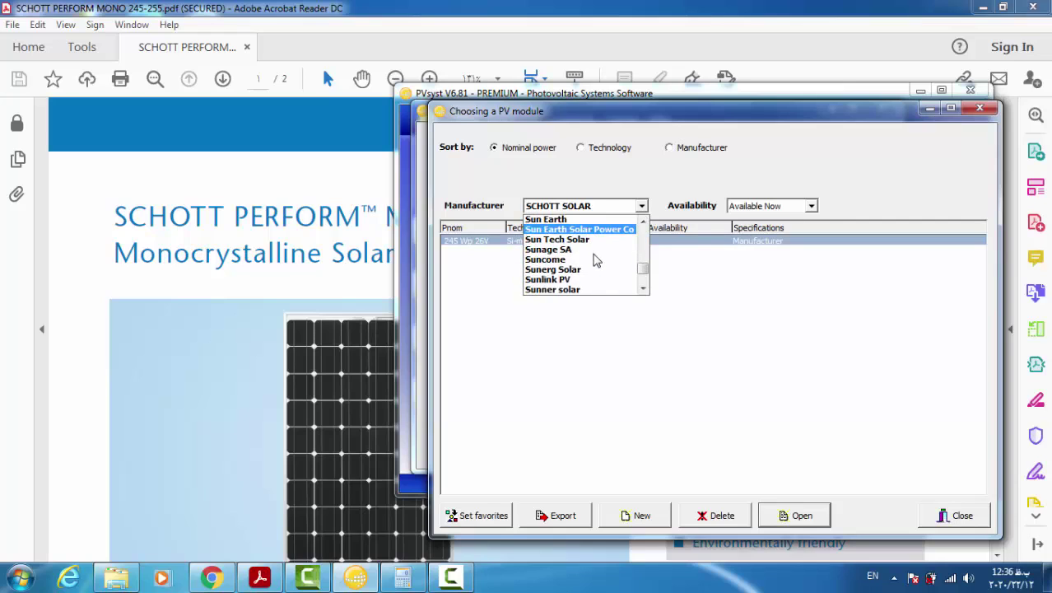
left_click(552, 249)
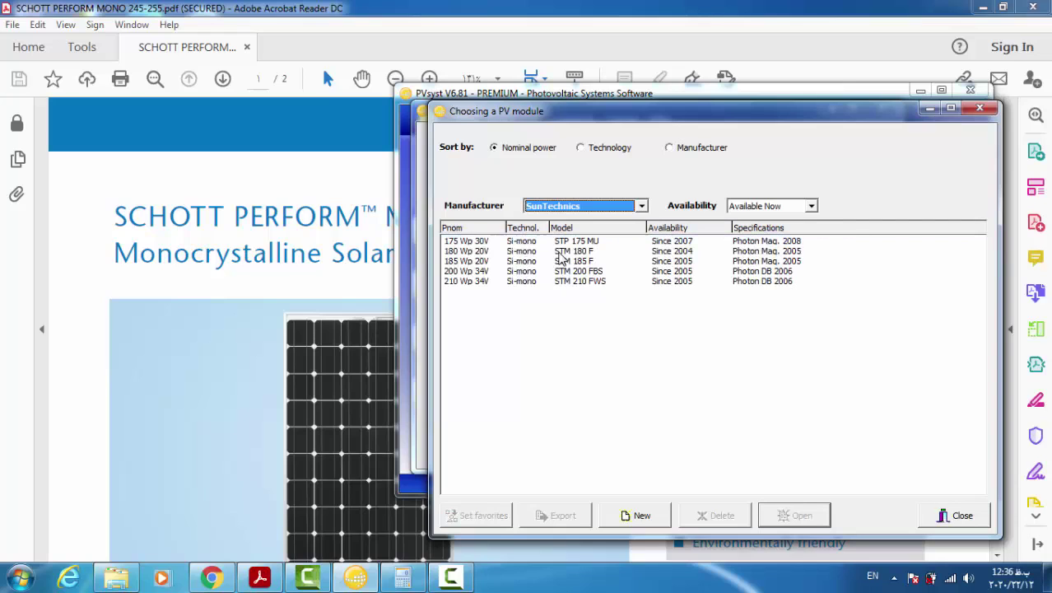
Step: Browse the SunTechnics module entries and compare their nominal power, technology and model
left_click(450, 260)
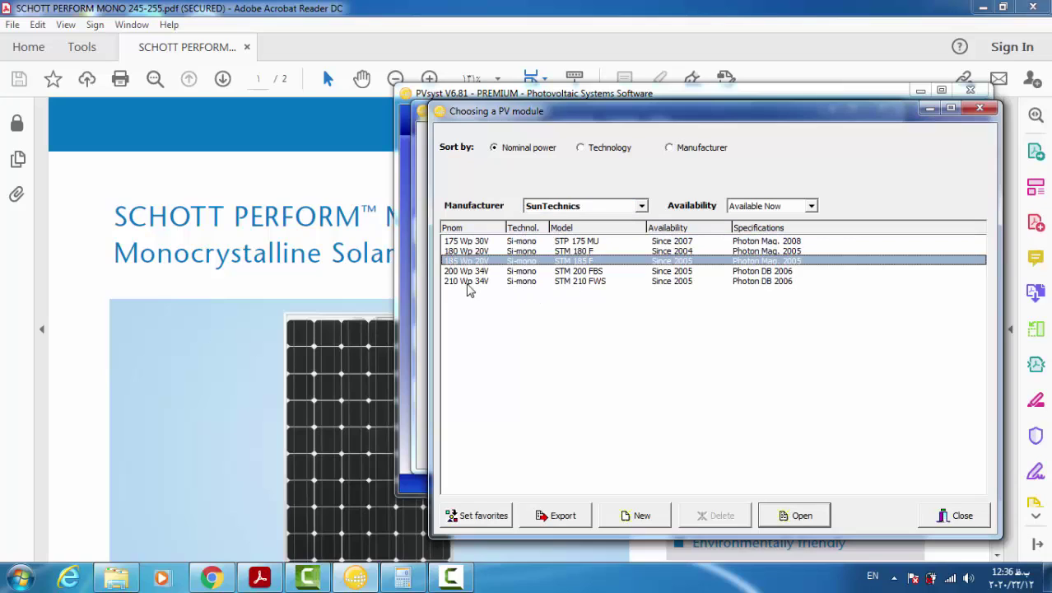
left_click(463, 280)
left_click(475, 261)
left_click(477, 241)
left_click(479, 260)
left_click(476, 272)
left_click(488, 250)
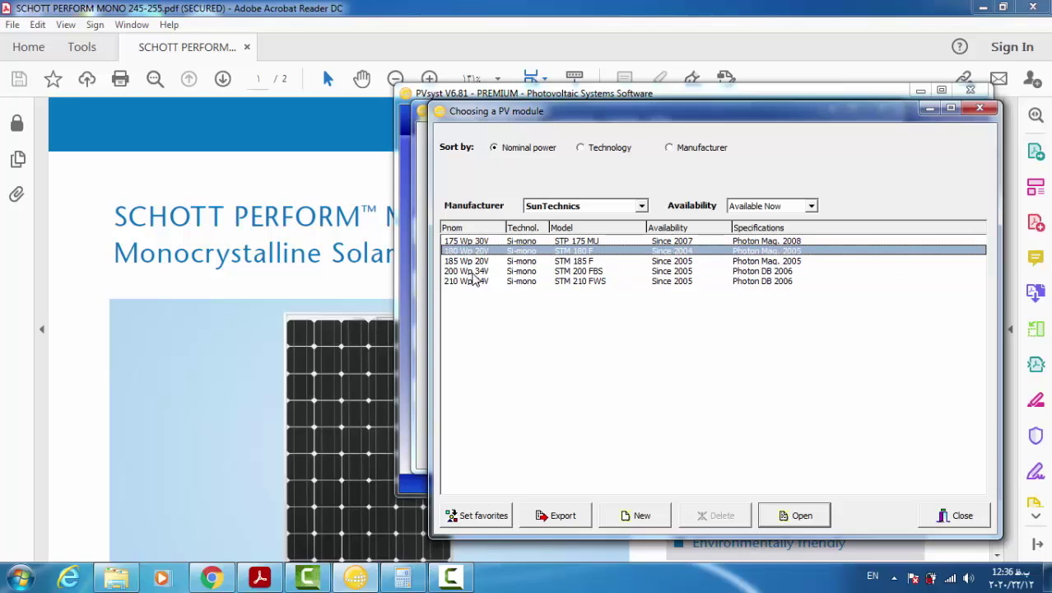
left_click(539, 271)
left_click(500, 253)
left_click(488, 261)
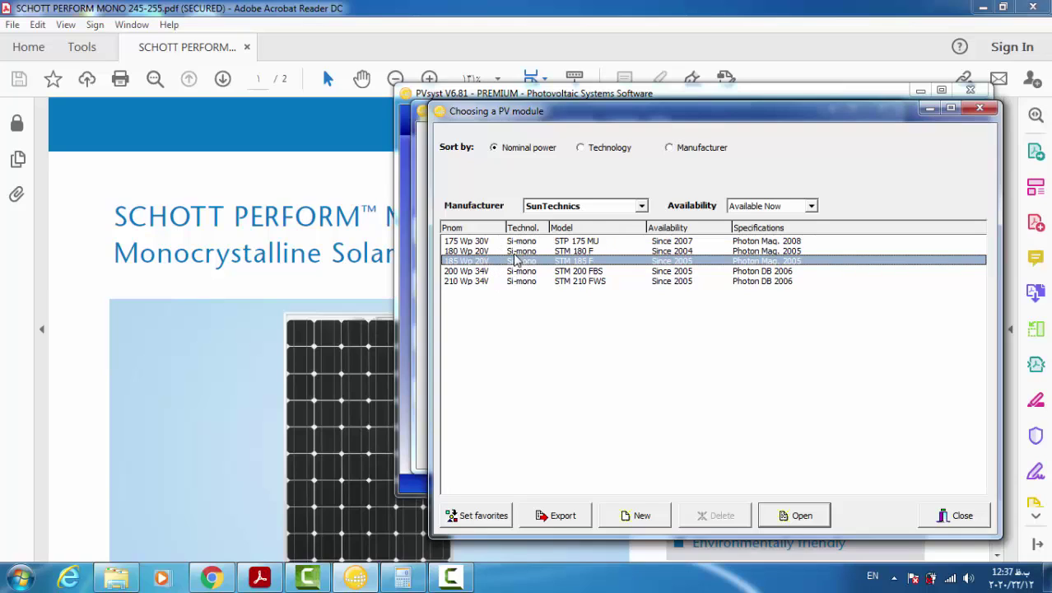
Step: Open the STM 180 F module definition, review its sizes, model parameters and graphs, and close the module windows
double_click(494, 251)
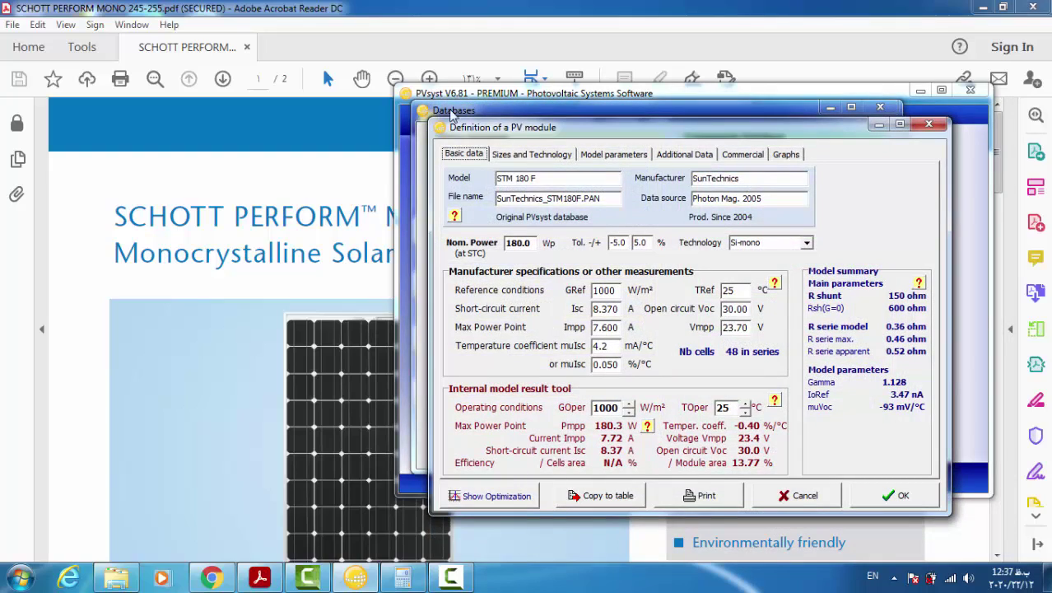
left_click(519, 154)
left_click(632, 154)
left_click(783, 154)
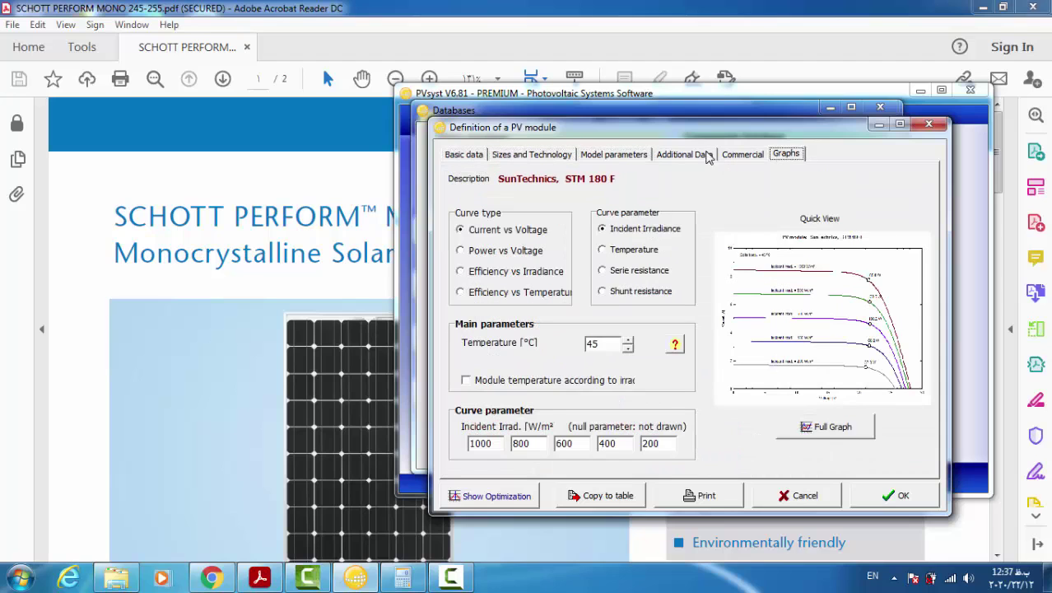
left_click(945, 137)
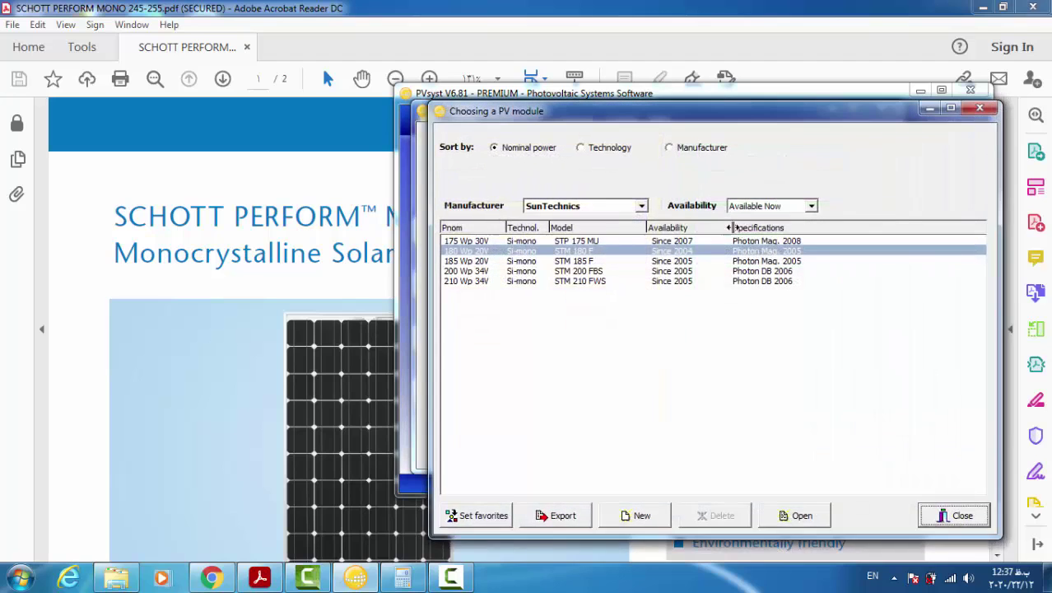
left_click(982, 112)
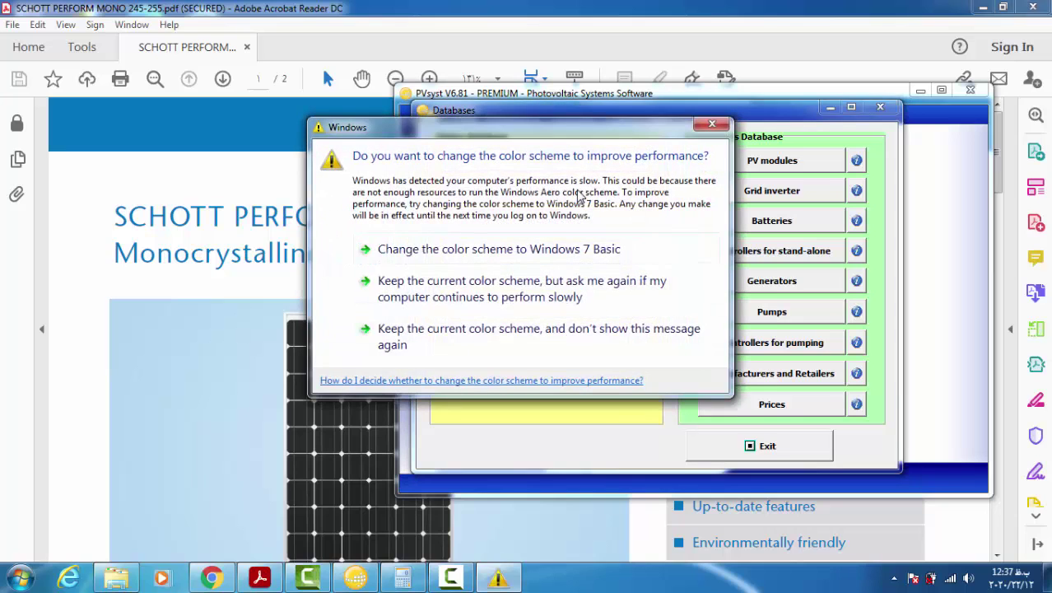
left_click(701, 125)
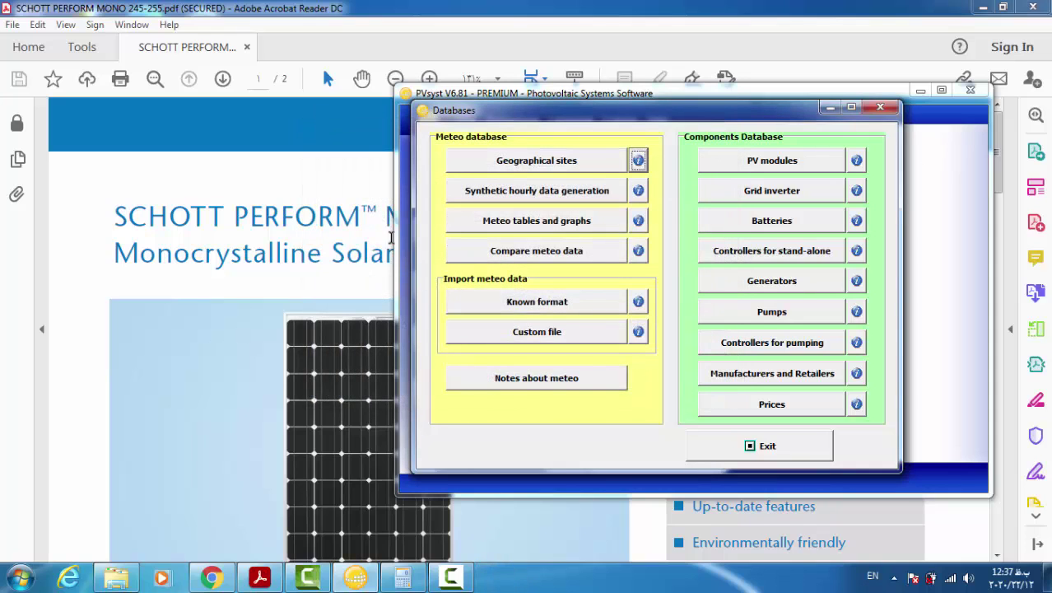
Step: Switch to the SCHOTT PERFORM MONO 245-255 datasheet in Acrobat Reader and review its overview and technical data pages
left_click(342, 216)
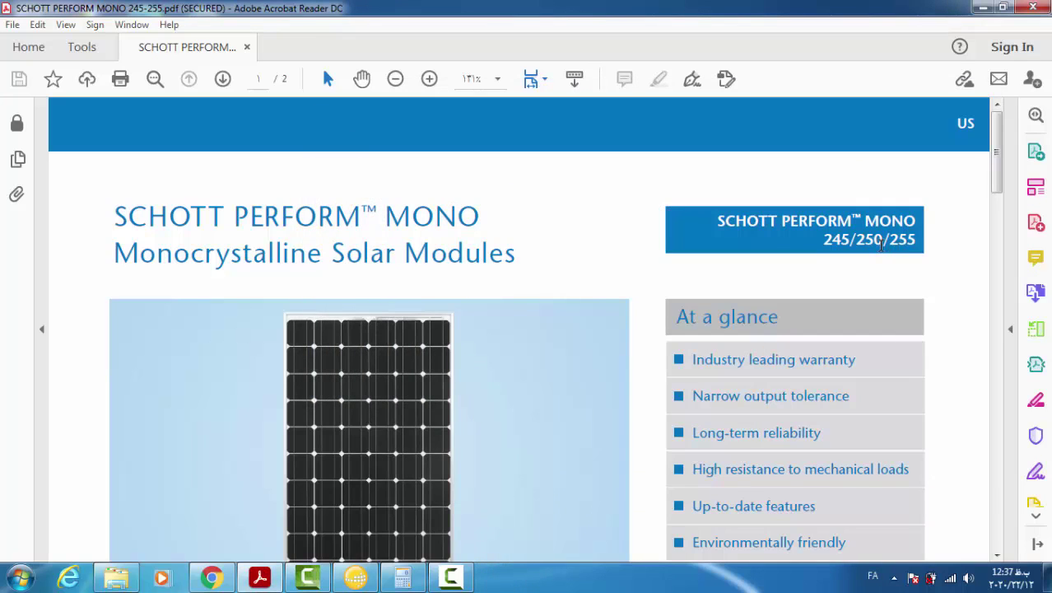
scroll(880, 244, "down", 10)
scroll(872, 266, "up", 9)
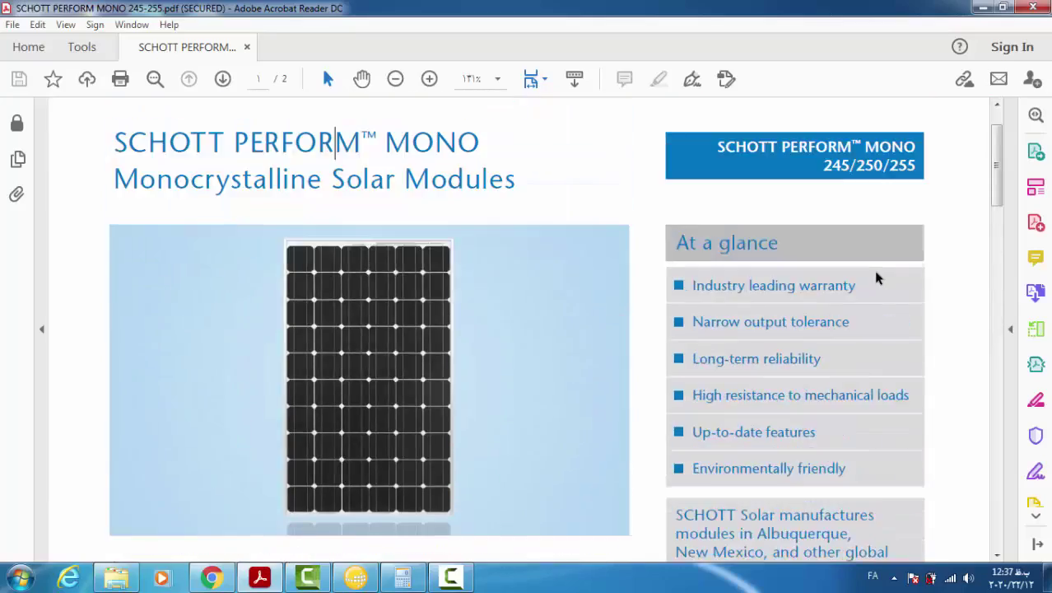
scroll(872, 266, "up", 1)
scroll(872, 266, "down", 15)
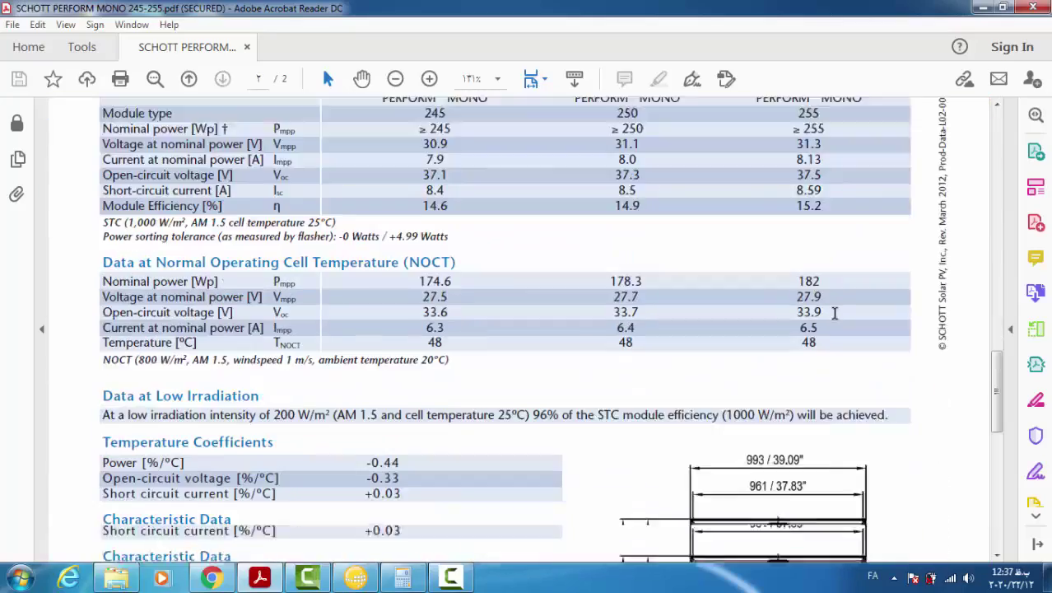
scroll(833, 313, "down", 4)
scroll(664, 267, "up", 10)
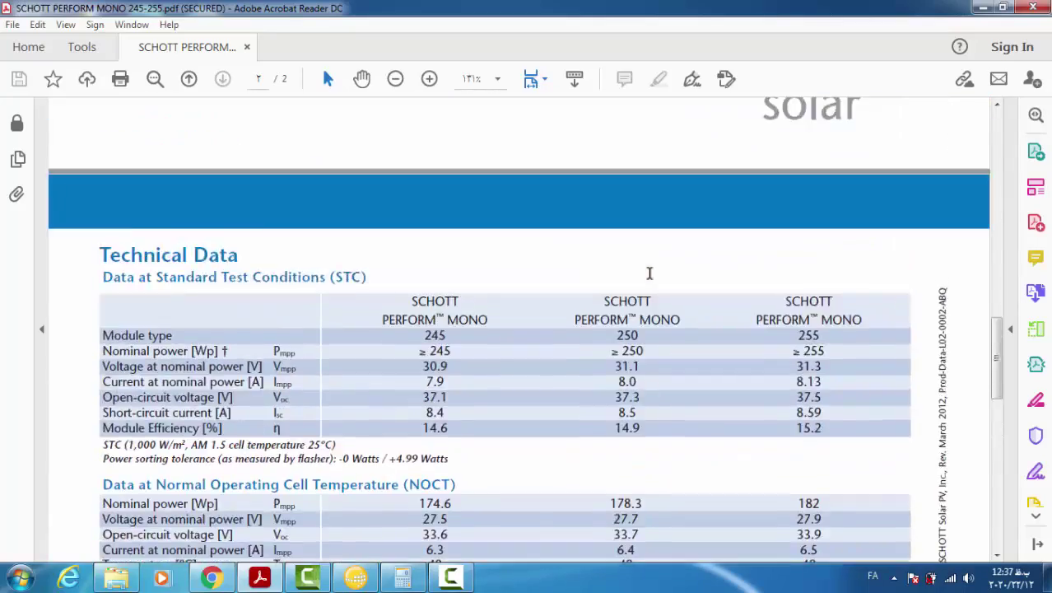
scroll(649, 273, "up", 15)
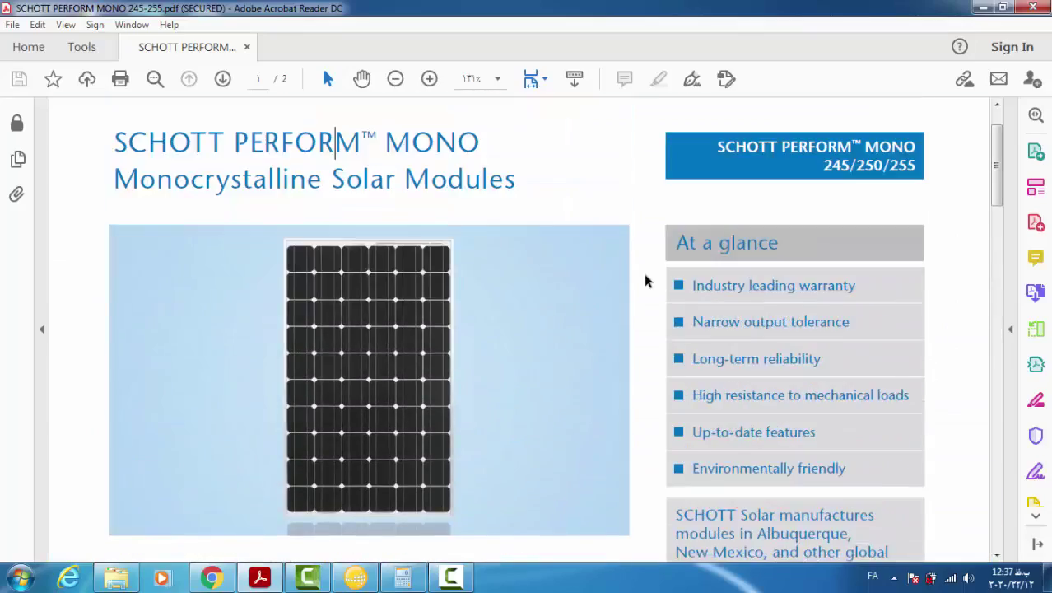
scroll(645, 280, "up", 2)
scroll(600, 321, "down", 6)
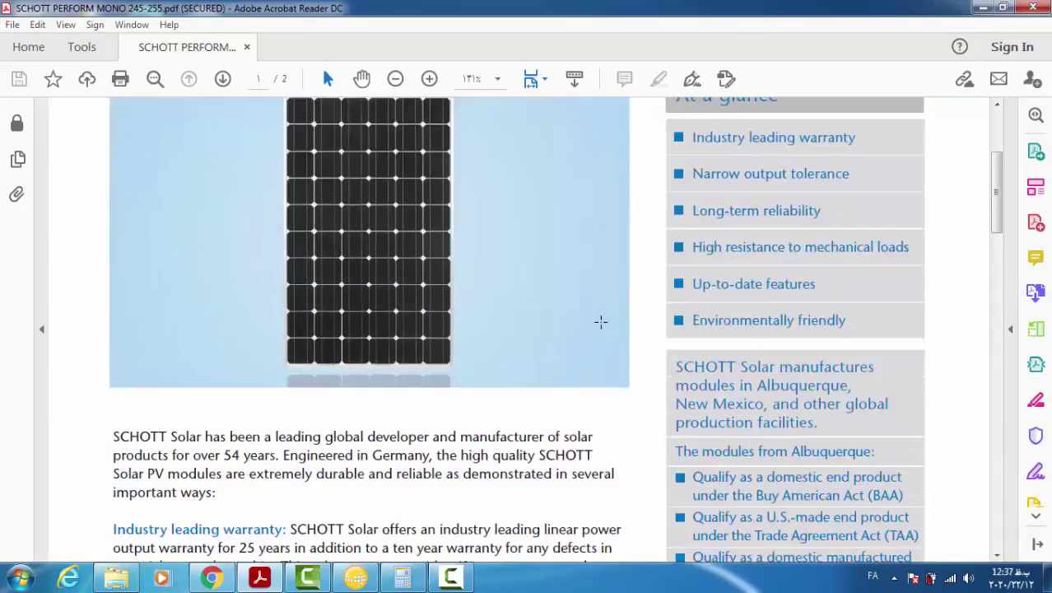
scroll(600, 321, "down", 12)
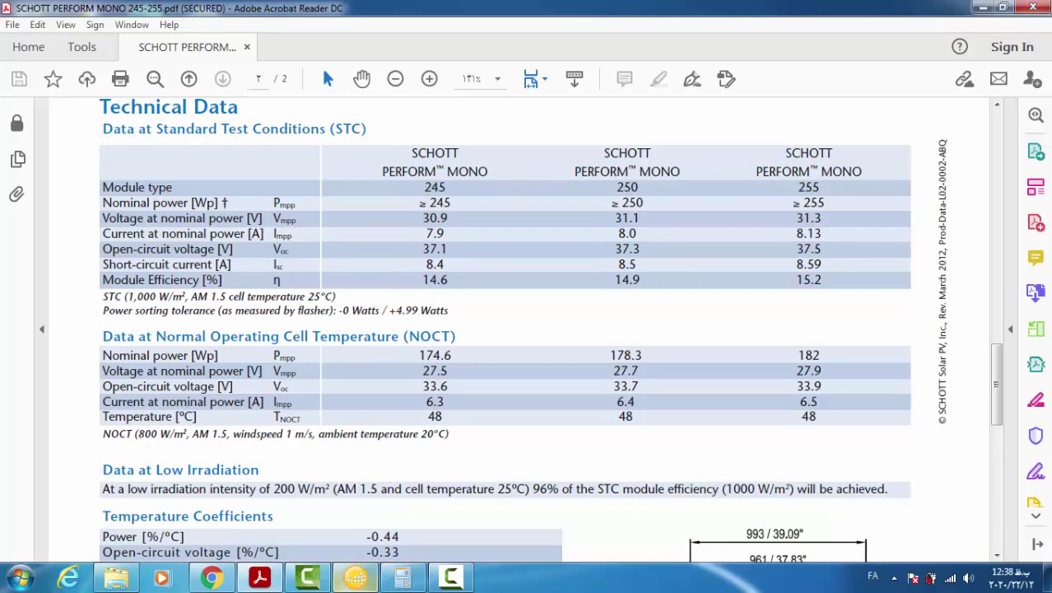
Step: Return to the first page of the SCHOTT datasheet and highlight the product name SCHOTT PERFORM in the title box
left_click(356, 577)
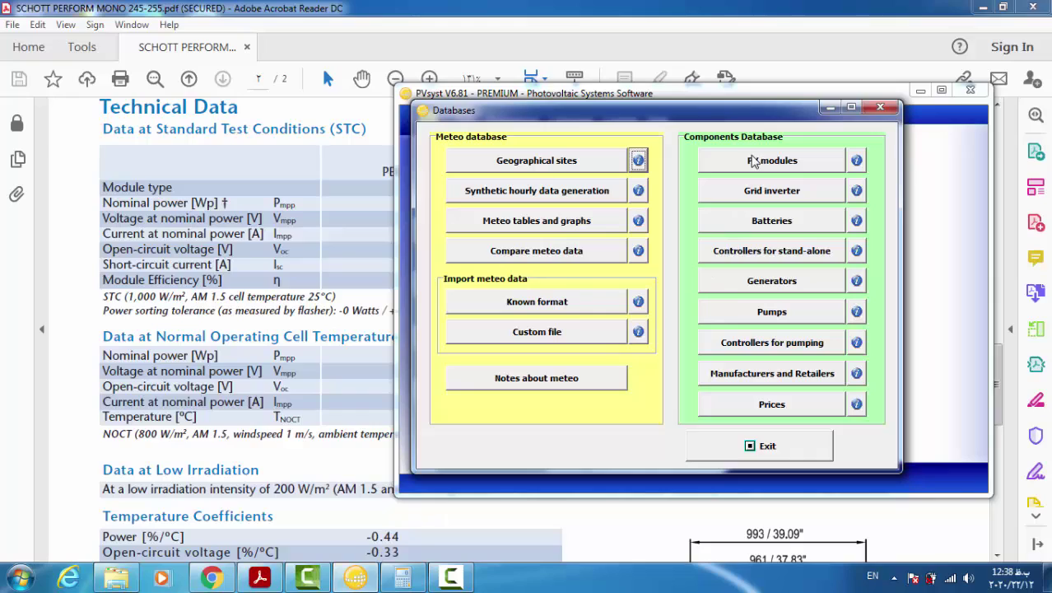
left_click(370, 225)
scroll(657, 379, "up", 5)
scroll(657, 381, "up", 10)
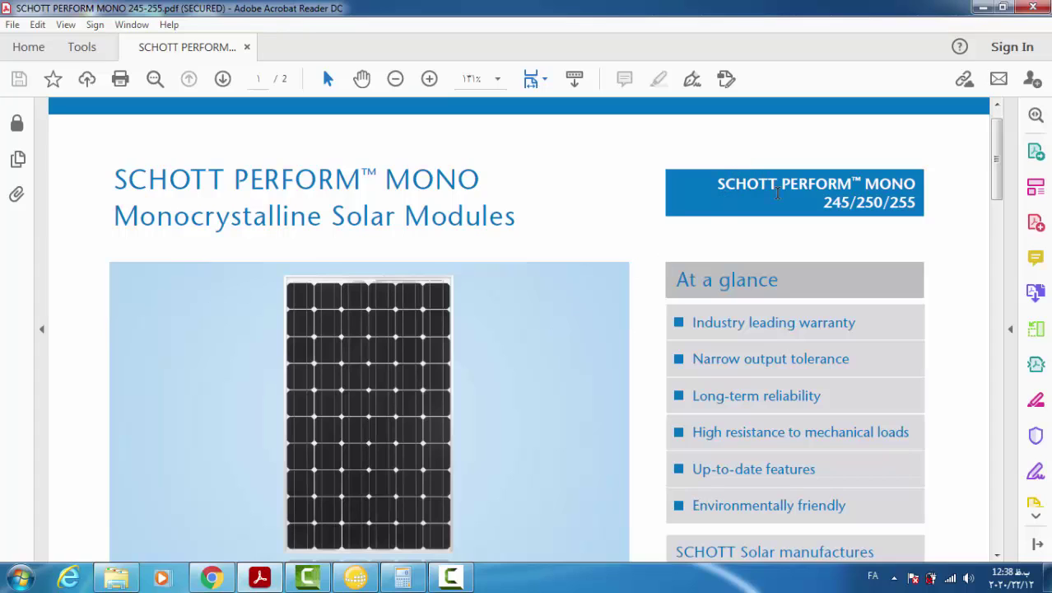
left_click_drag(715, 183, 861, 184)
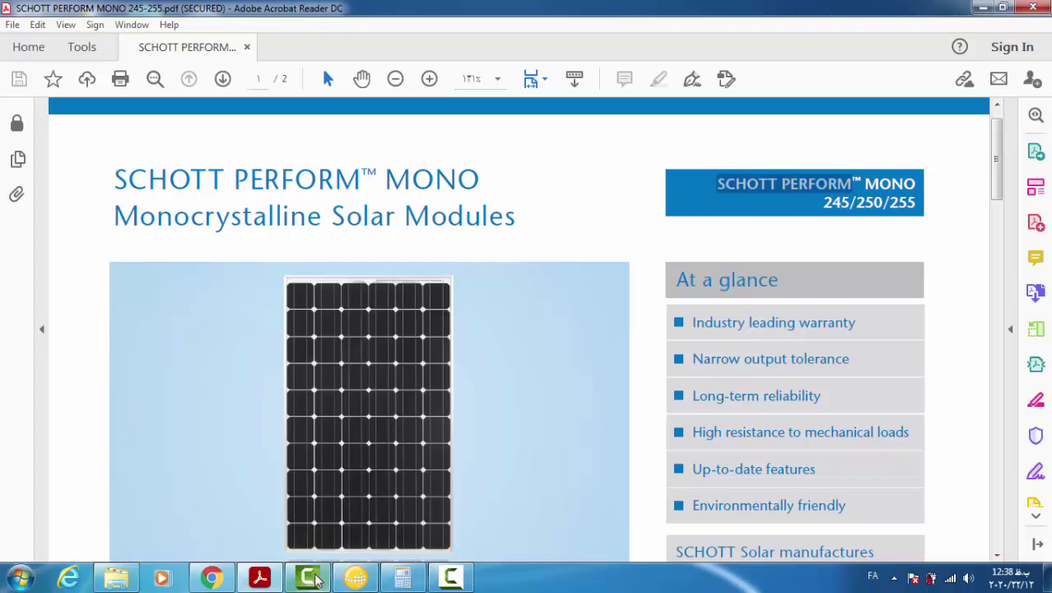
Step: Switch to PVsyst and start a new module definition in the PV modules database
left_click(346, 581)
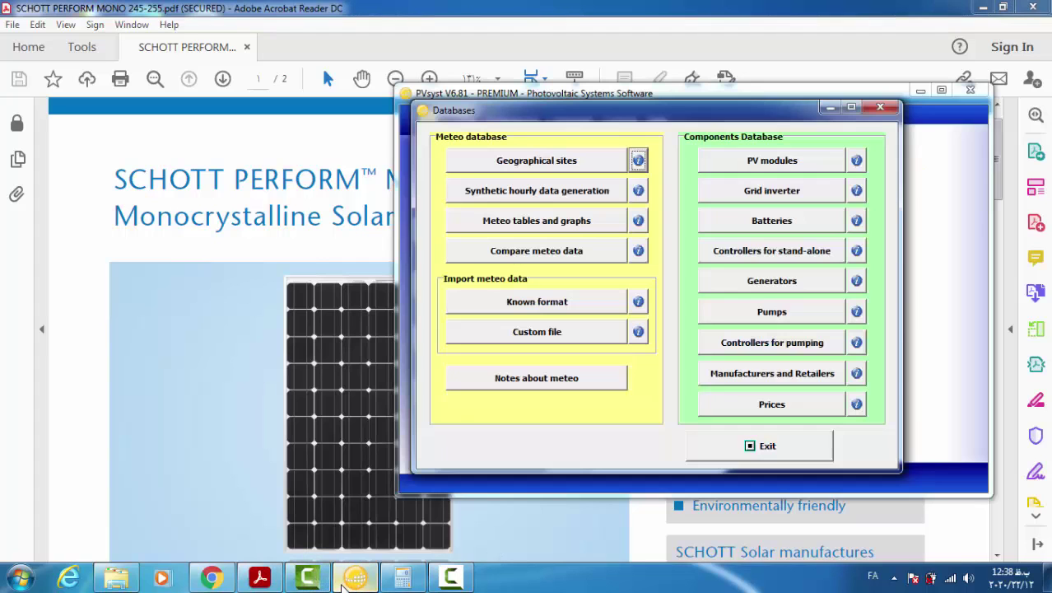
left_click(788, 161)
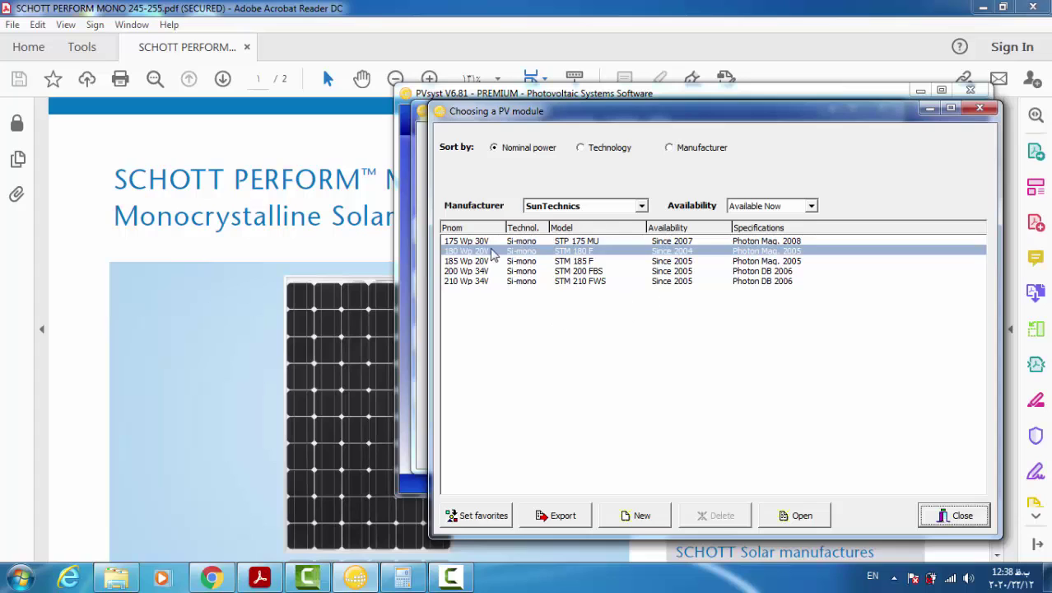
left_click(625, 519)
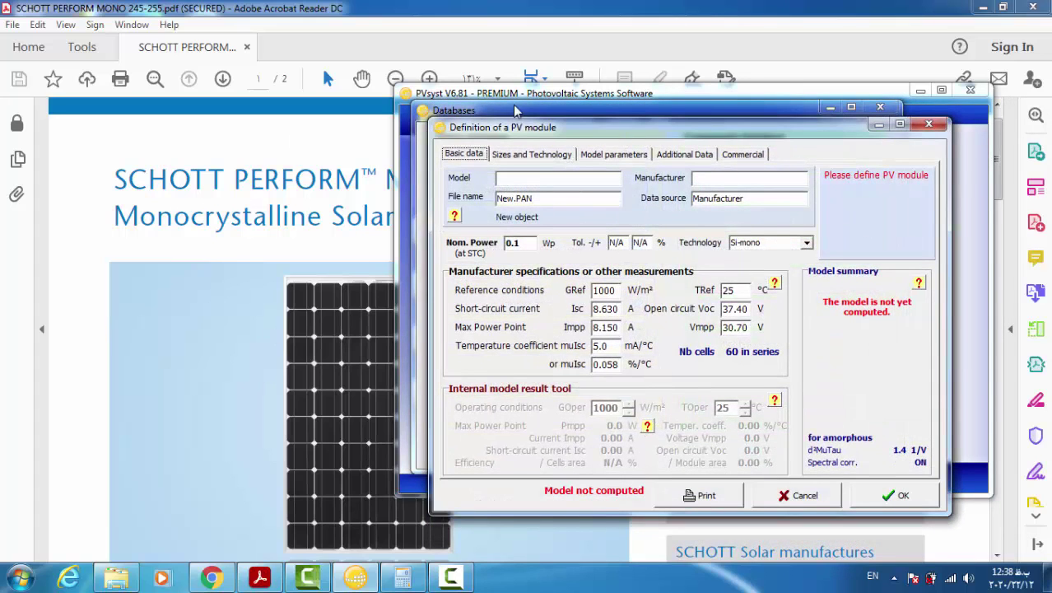
left_click(546, 181)
Step: Examine the datasheet's technical data tables for the 245 module, highlighting its values at Standard Test Conditions
left_click(347, 307)
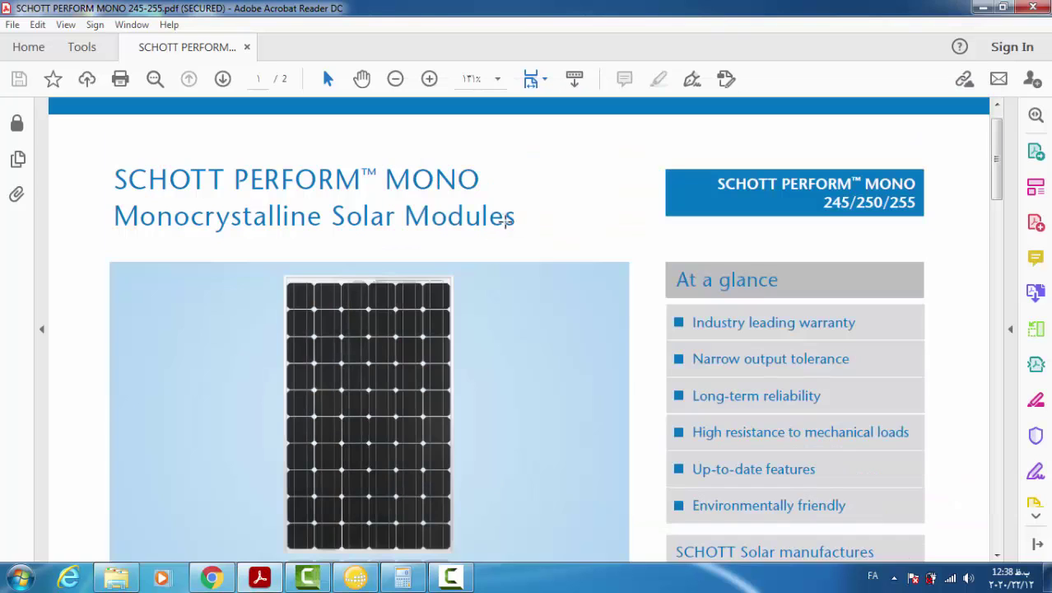
scroll(504, 217, "down", 10)
scroll(543, 292, "down", 5)
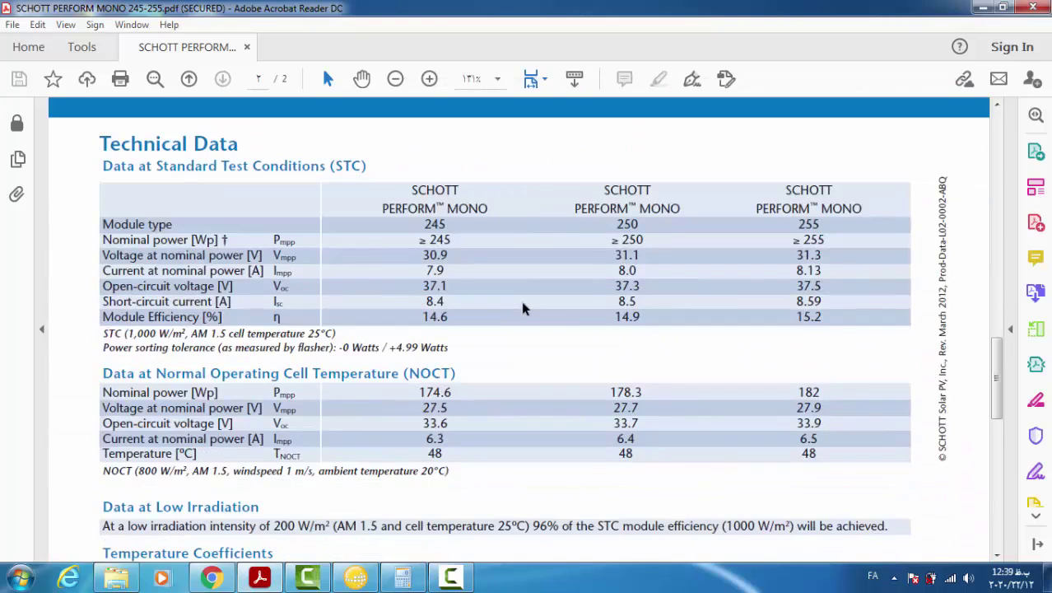
left_click_drag(439, 222, 747, 321)
left_click(347, 166)
left_click_drag(374, 381, 407, 397)
left_click(352, 575)
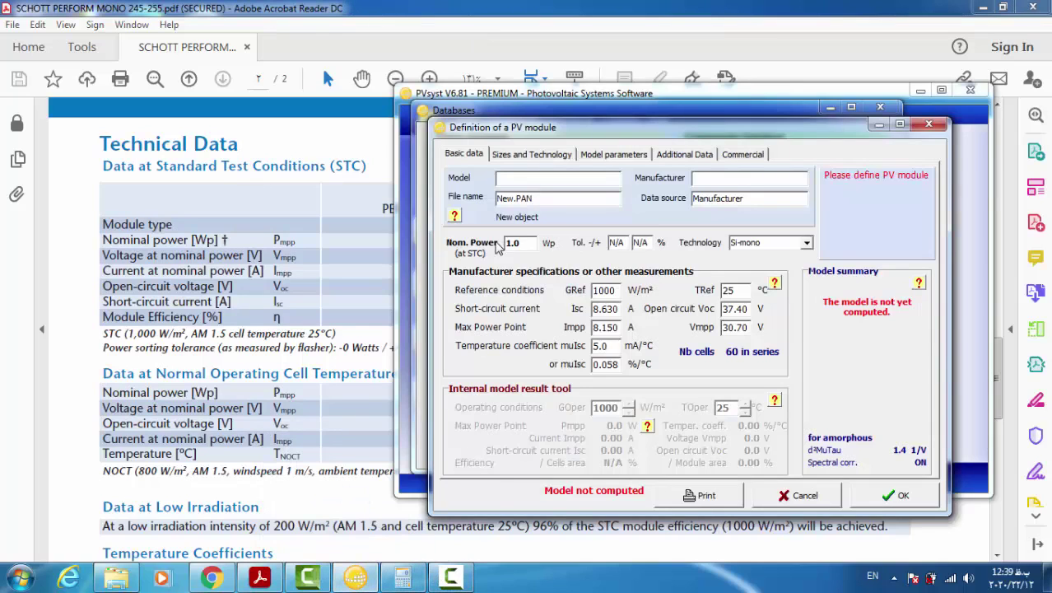
left_click(382, 237)
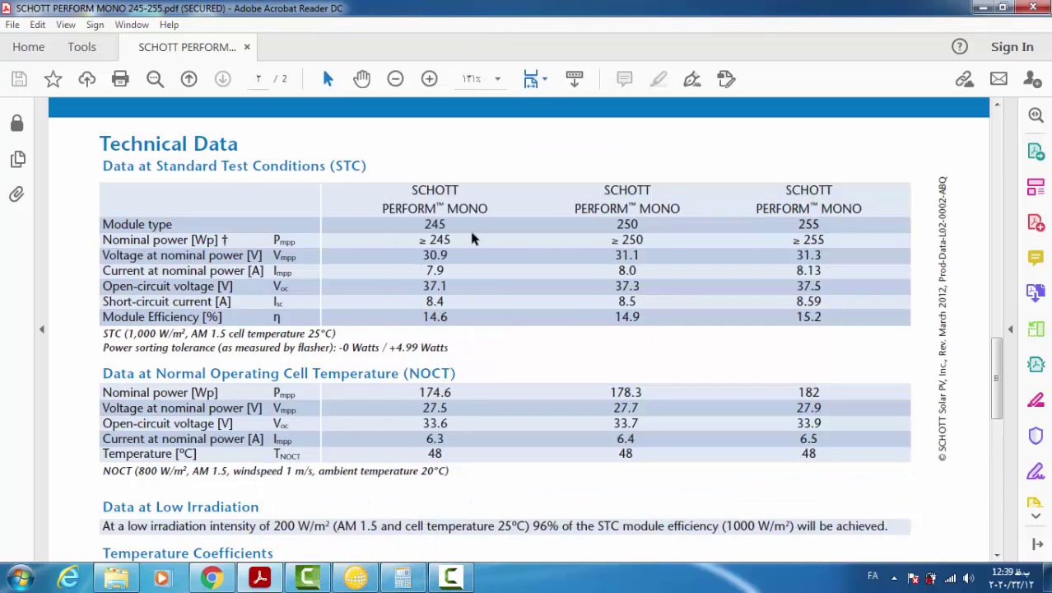
left_click_drag(425, 224, 428, 332)
left_click(399, 239)
left_click_drag(428, 224, 451, 308)
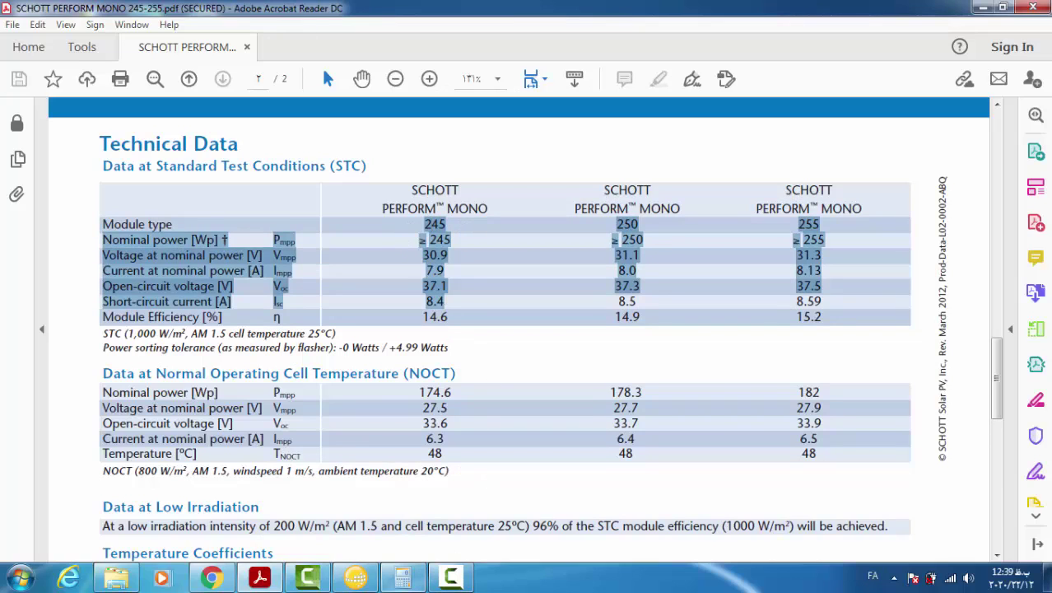
Step: Switch to PVsyst, name the new module's model SCHOTT 245 MONO and copy SCHOTT from it as the manufacturer
left_click(354, 576)
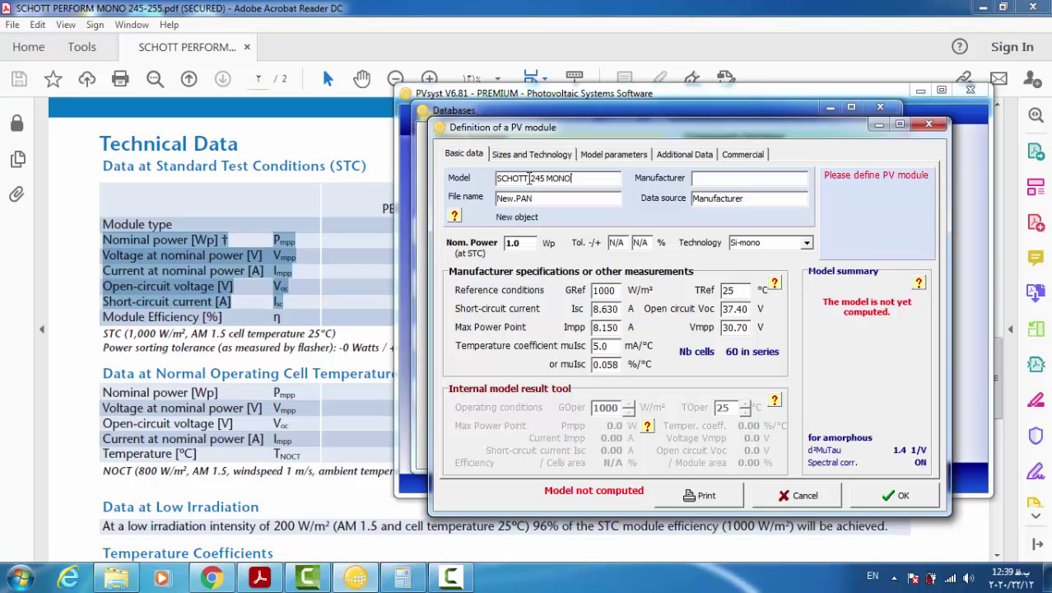
left_click_drag(529, 185, 495, 182)
right_click(518, 179)
left_click(554, 227)
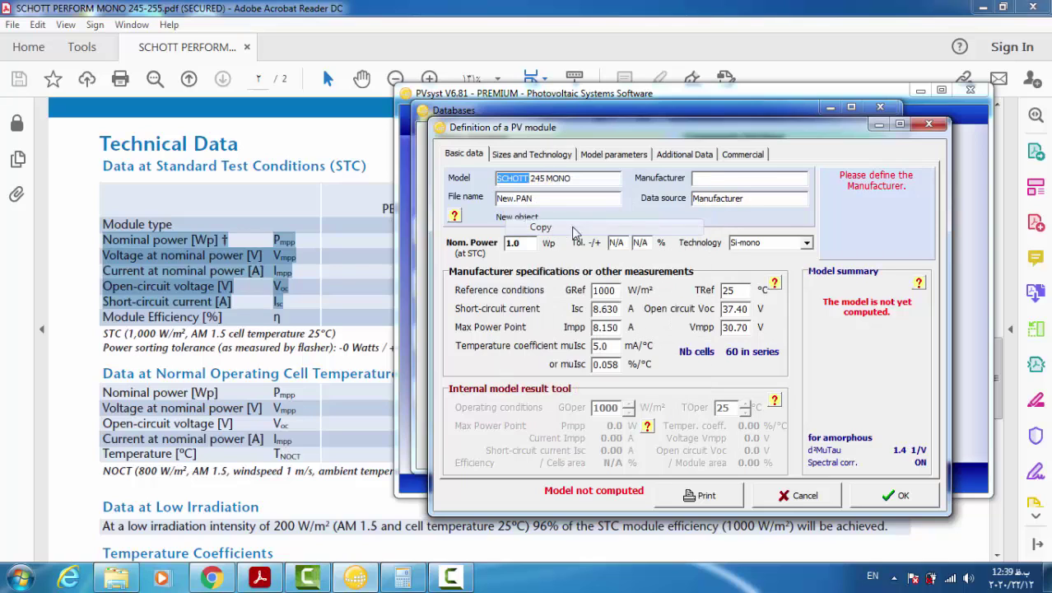
left_click(721, 180)
right_click(721, 181)
left_click(757, 249)
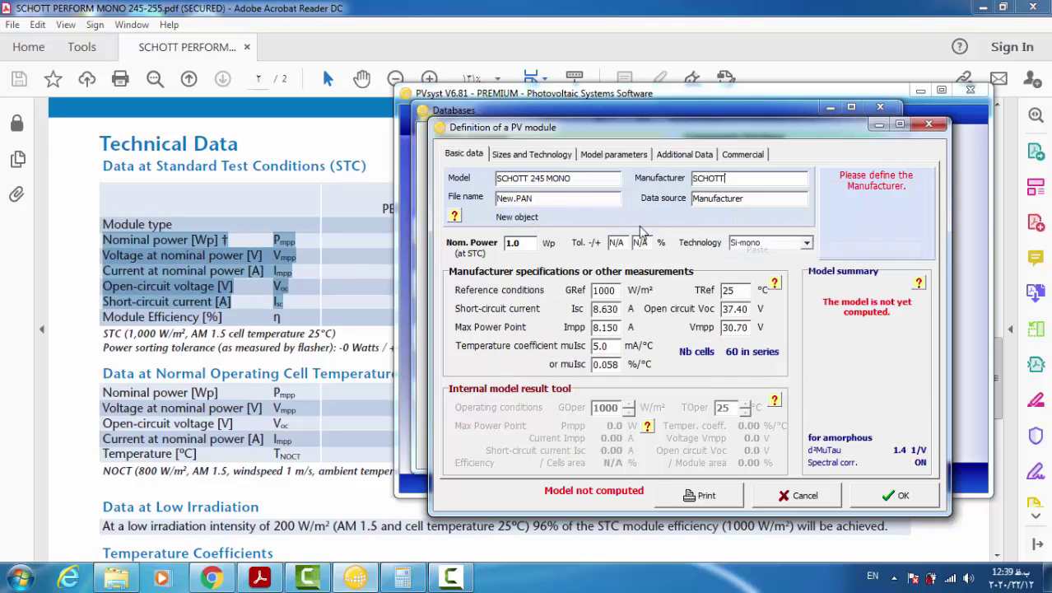
left_click(573, 181)
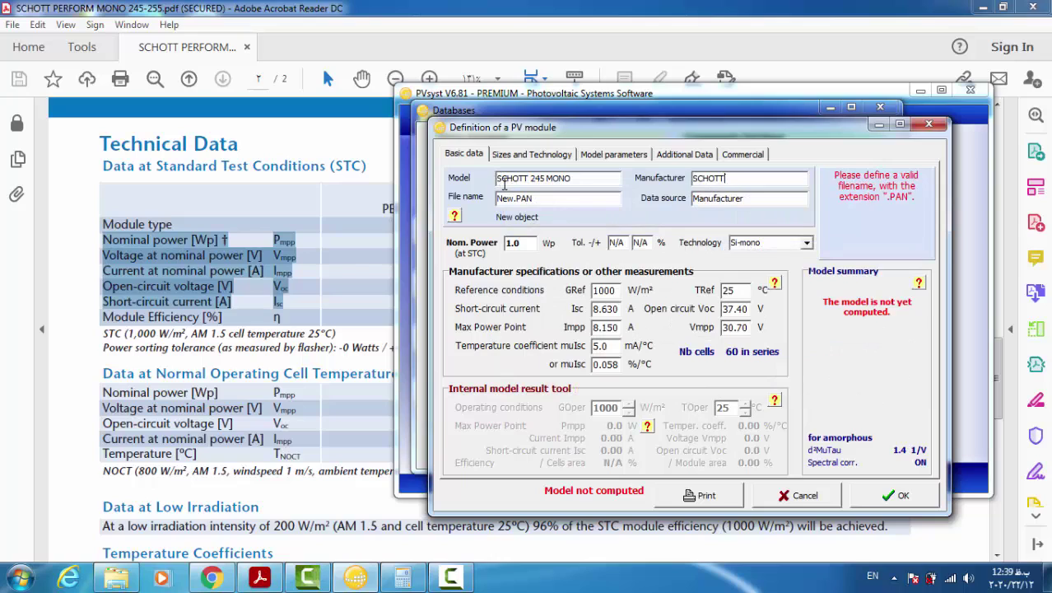
Step: Copy the model name into the file name so the module file is called SCHOTT 245 MONO.PAN
left_click_drag(574, 186, 503, 200)
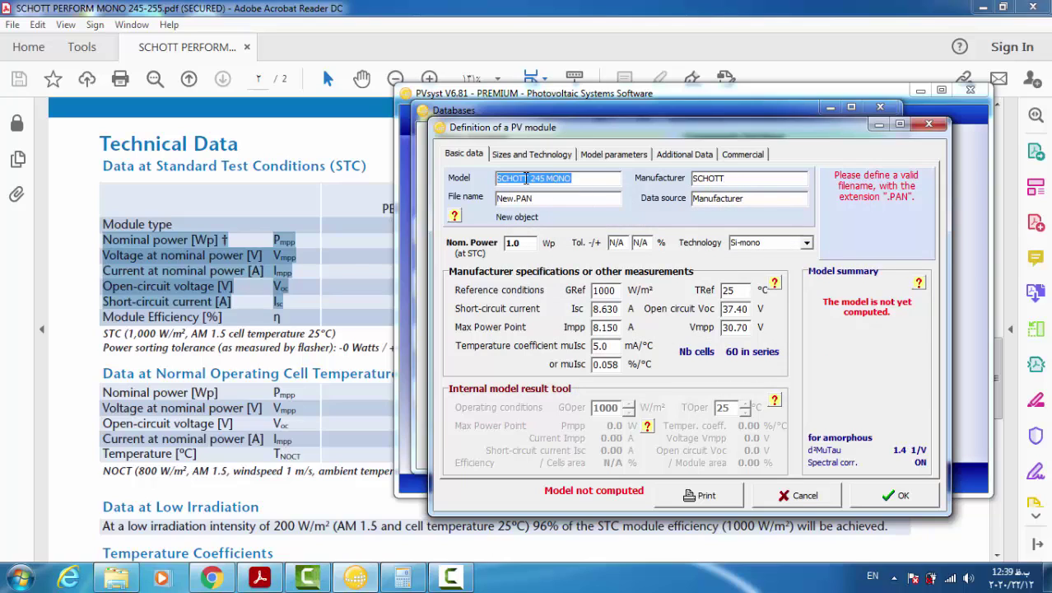
right_click(526, 178)
left_click(573, 227)
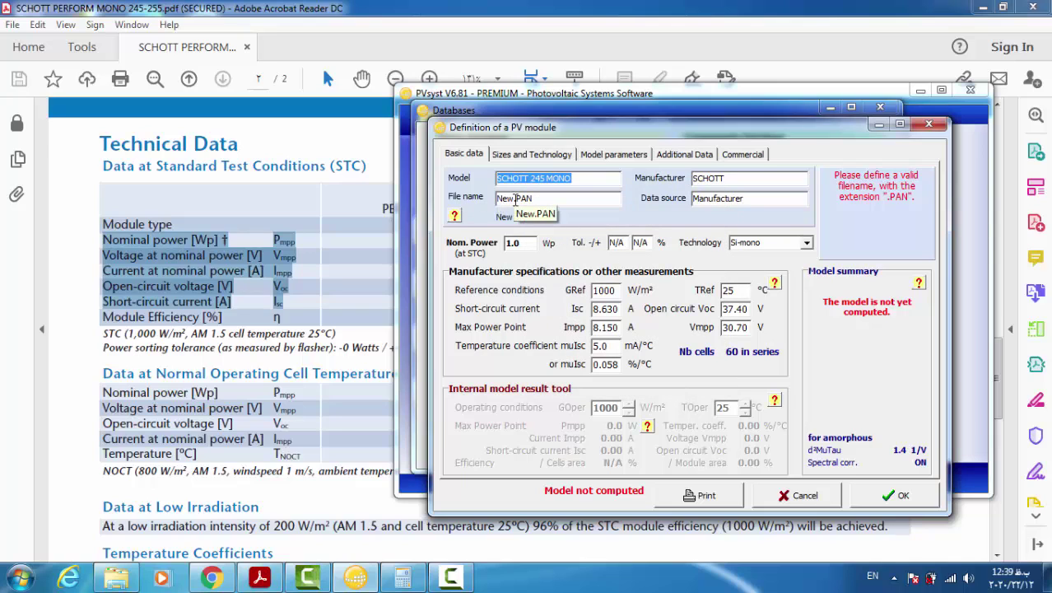
left_click_drag(513, 199, 484, 216)
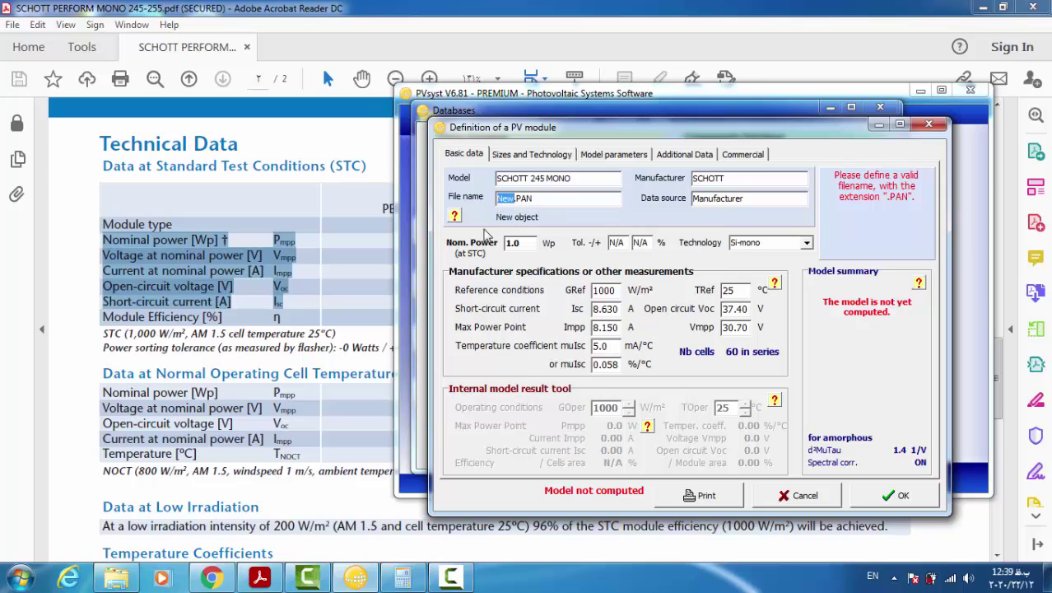
key("ctrl+v")
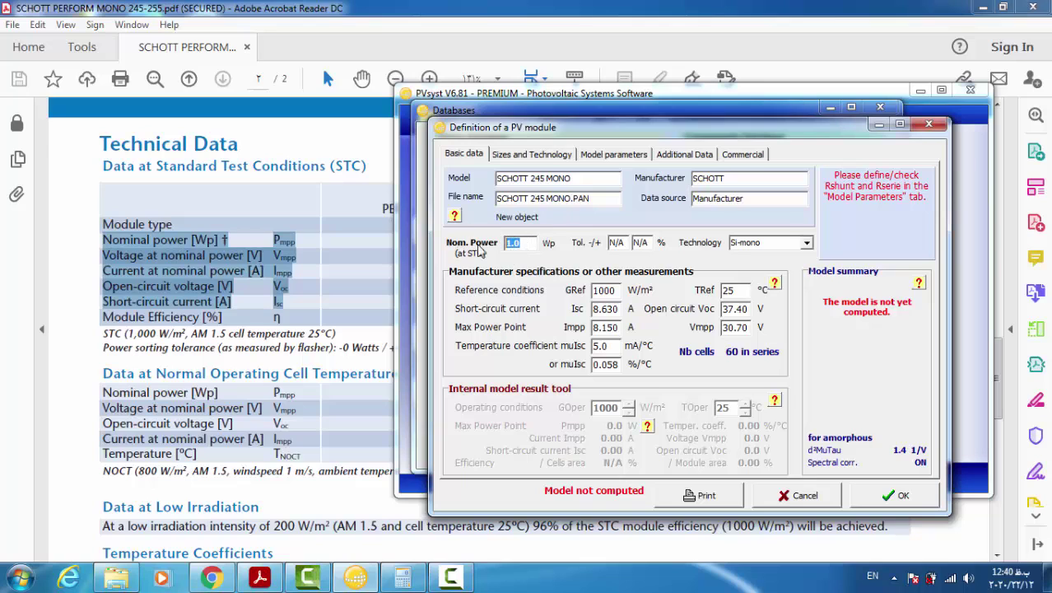
Step: Check the 245 module's nominal power in the datasheet and set Nom. Power to 245 Wp in PVsyst
left_click(377, 241)
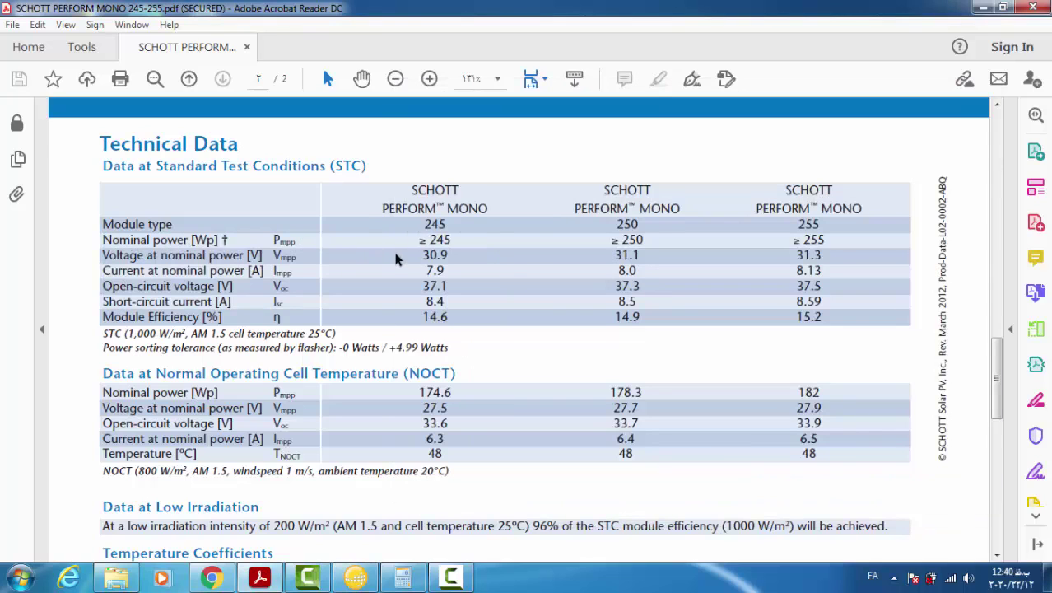
left_click(355, 577)
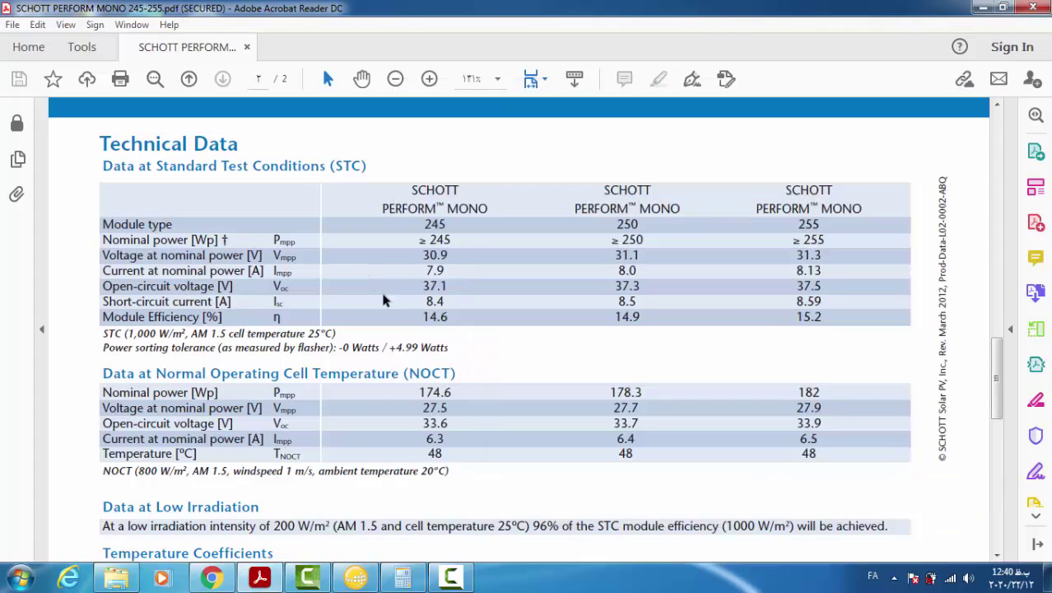
left_click(365, 274)
left_click(356, 577)
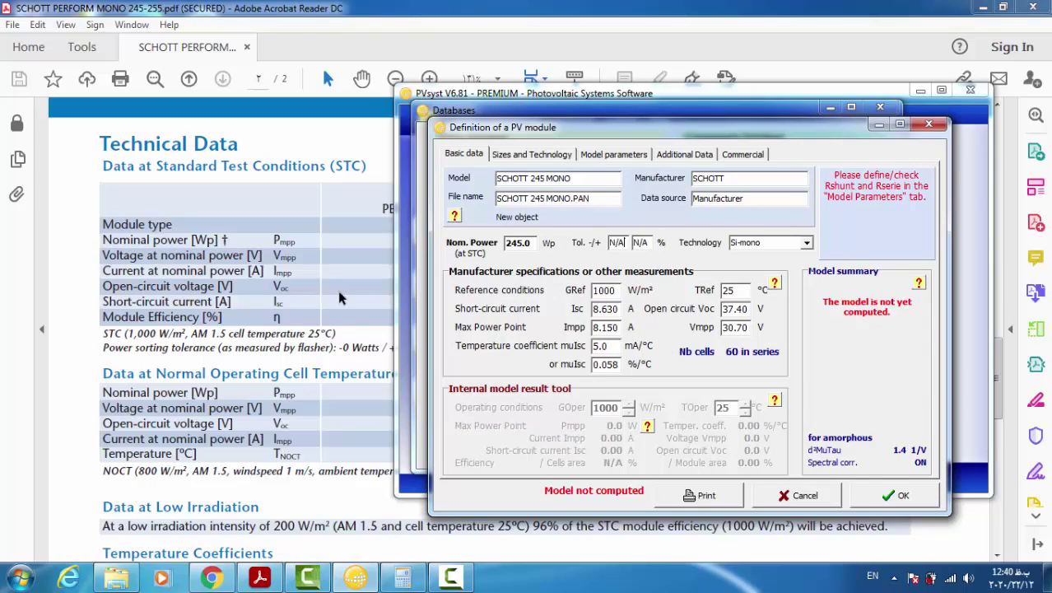
Step: Look up the power sorting tolerance in the datasheet for the Tol. fields and highlight its upper limit, +4.99 Watts
left_click(339, 294)
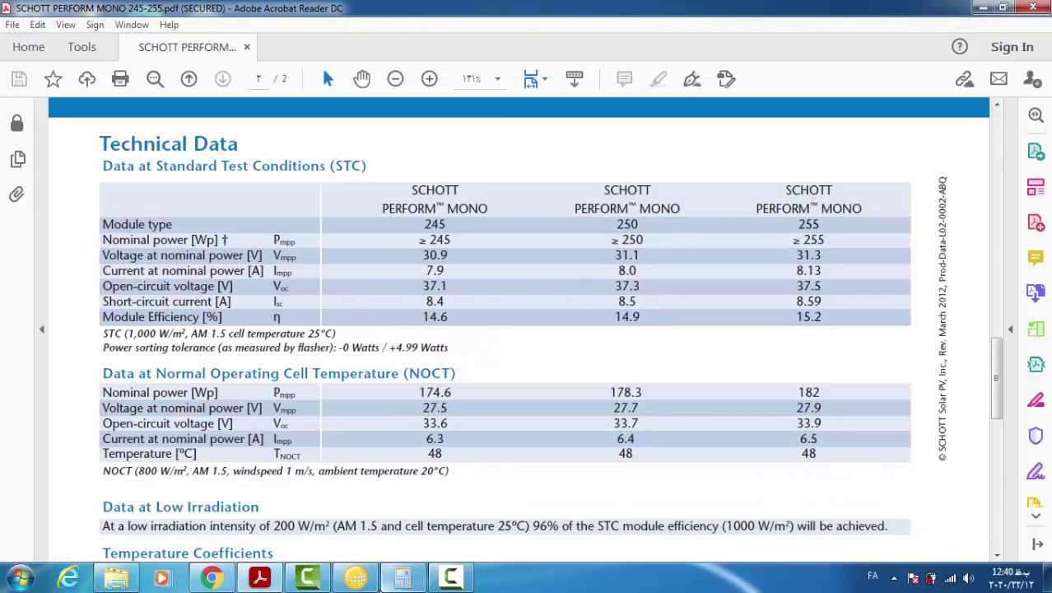
left_click(360, 581)
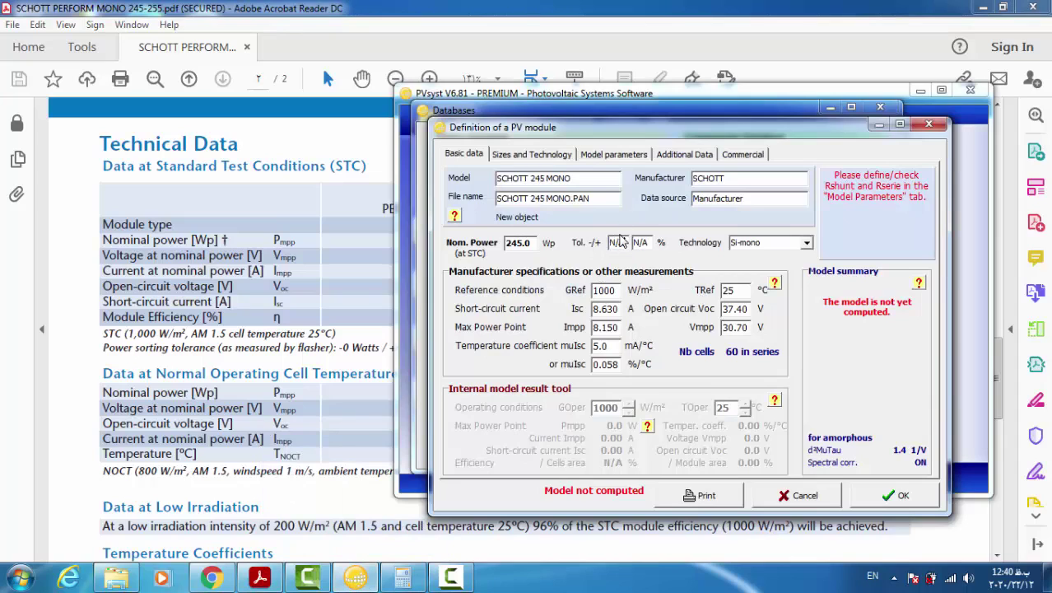
left_click_drag(626, 238, 592, 252)
left_click(384, 327)
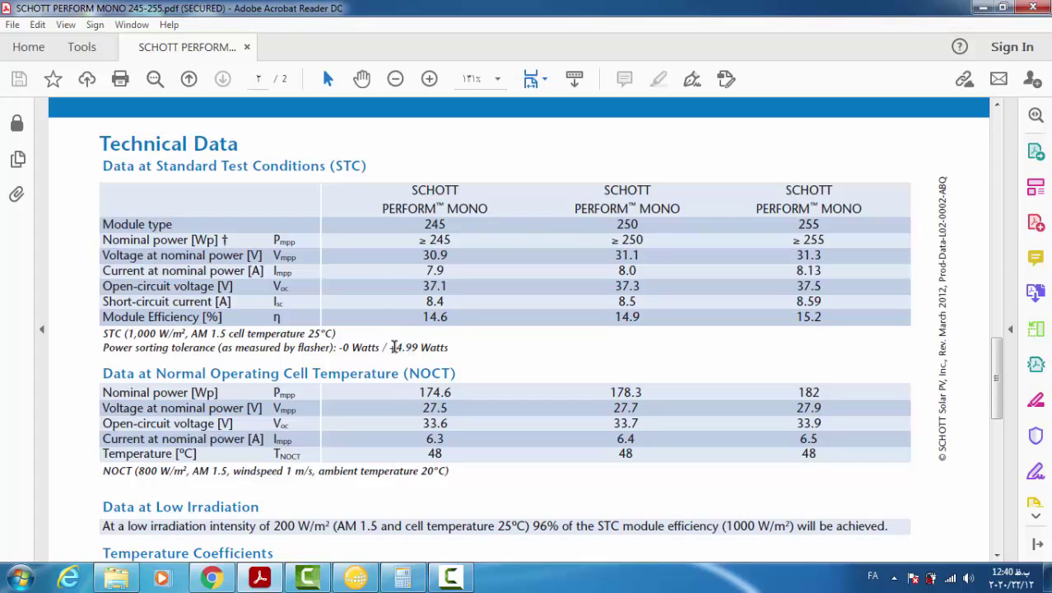
mouse_move(393, 346)
left_mouse_down()
mouse_move(448, 346)
mouse_move(409, 344)
left_mouse_up()
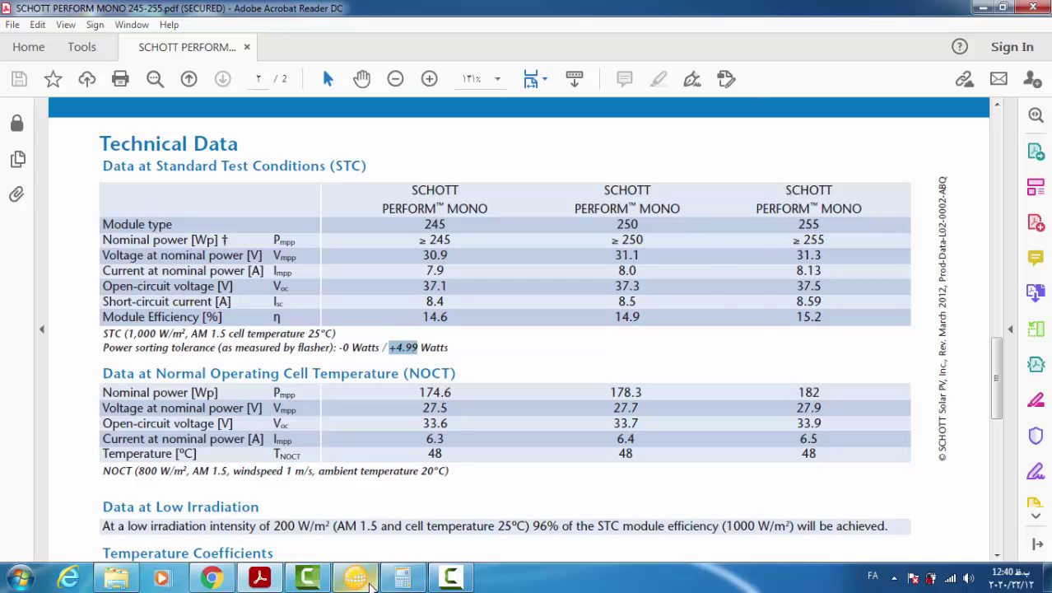
Step: Switch to Calculator and compute the upper tolerance as a percentage of nominal power: 4.99 / 245 * 100
left_click(402, 576)
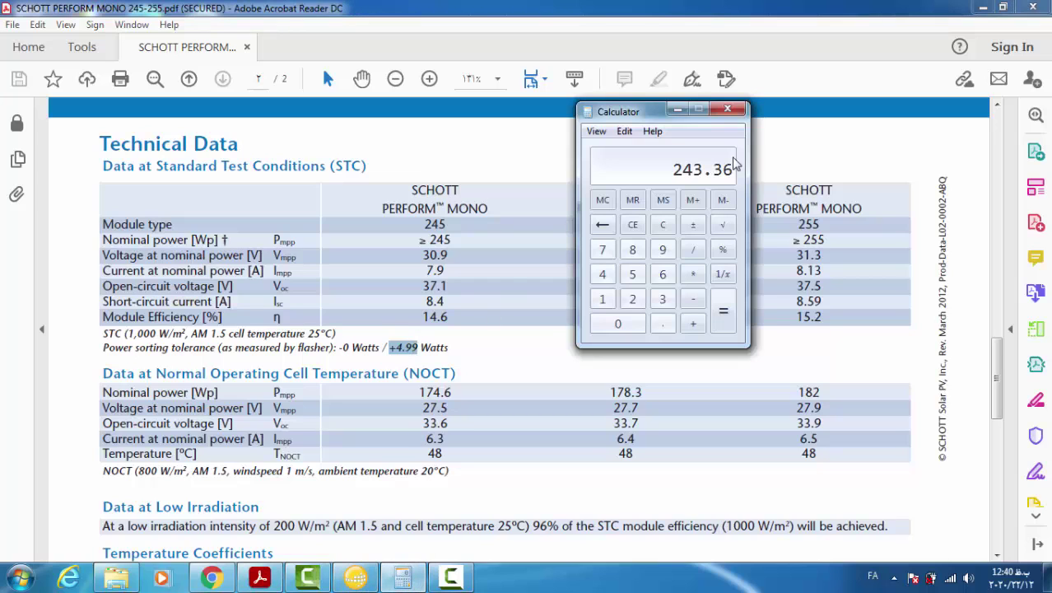
left_click(663, 223)
left_click(603, 276)
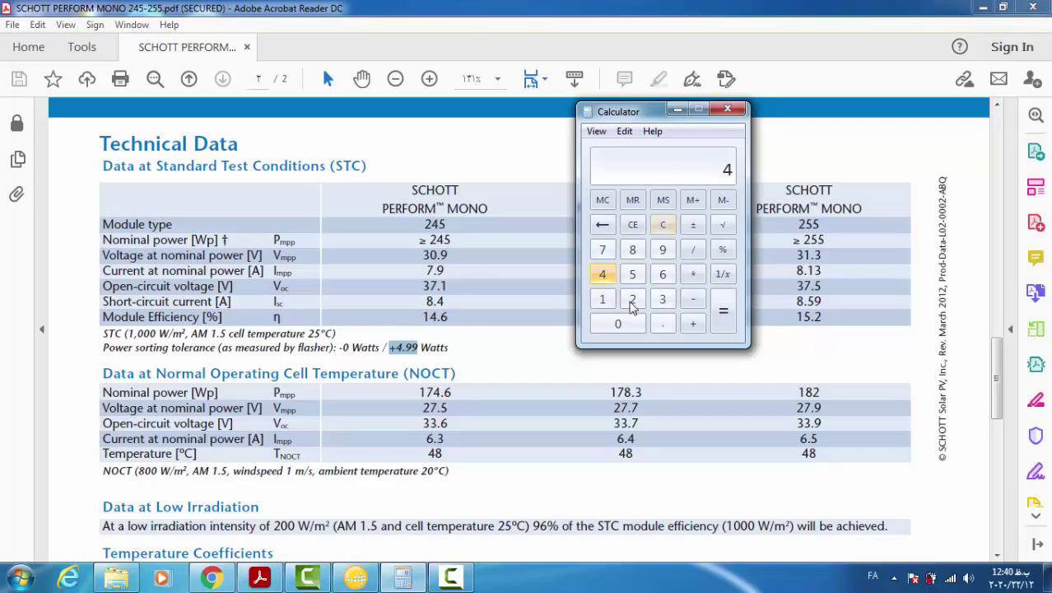
left_click(663, 324)
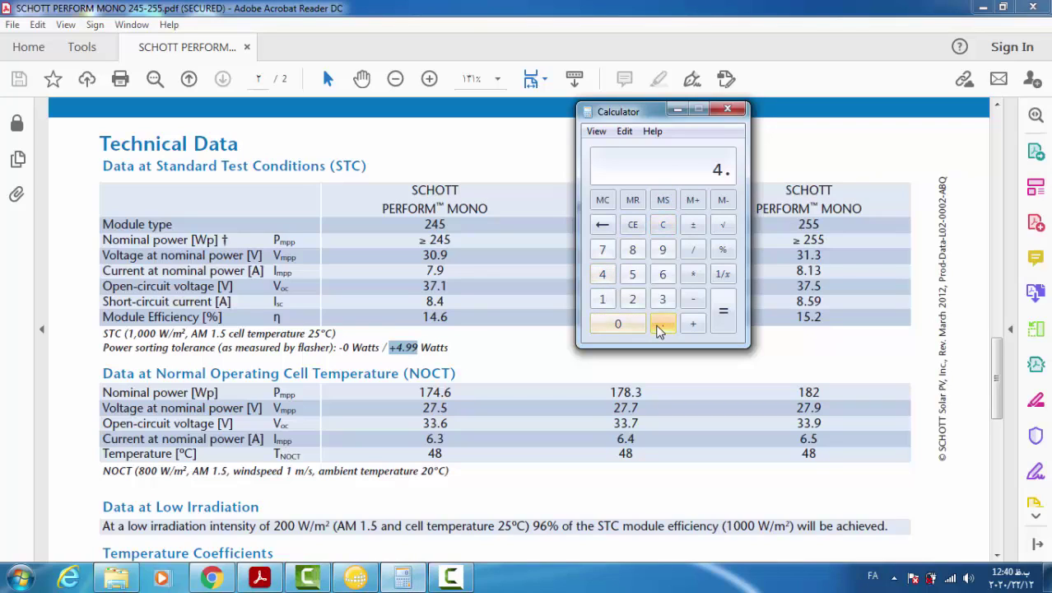
left_click(664, 250)
left_click(663, 250)
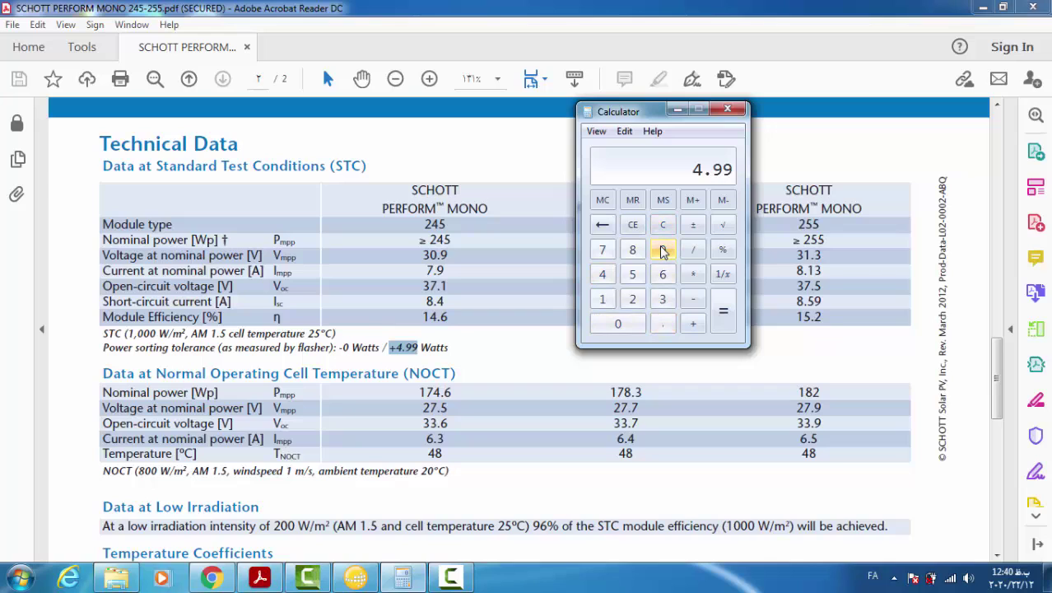
left_click(692, 249)
left_click(632, 300)
left_click(601, 275)
left_click(629, 277)
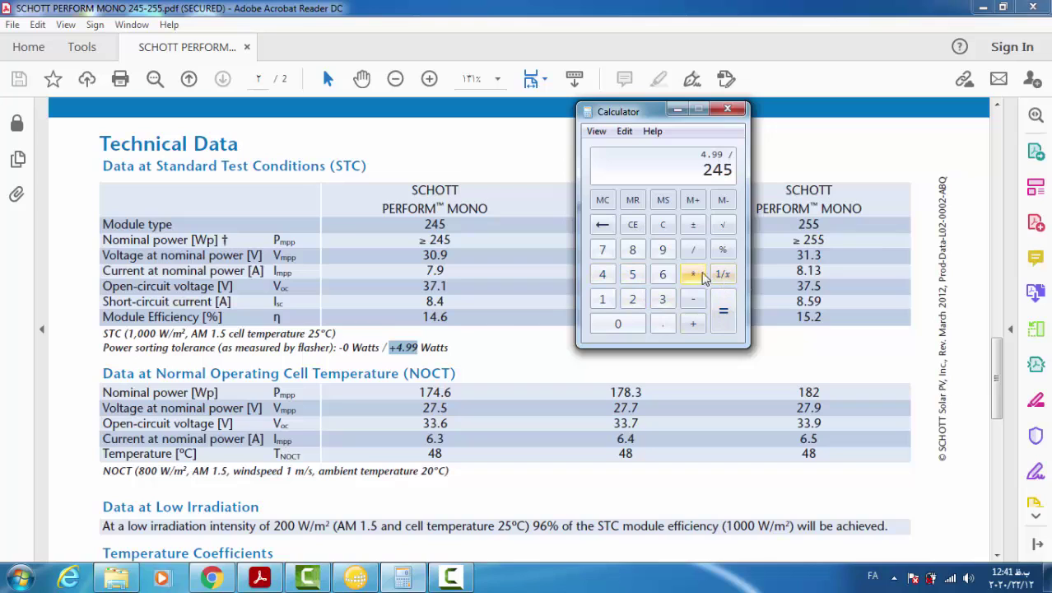
left_click(724, 311)
left_click(693, 277)
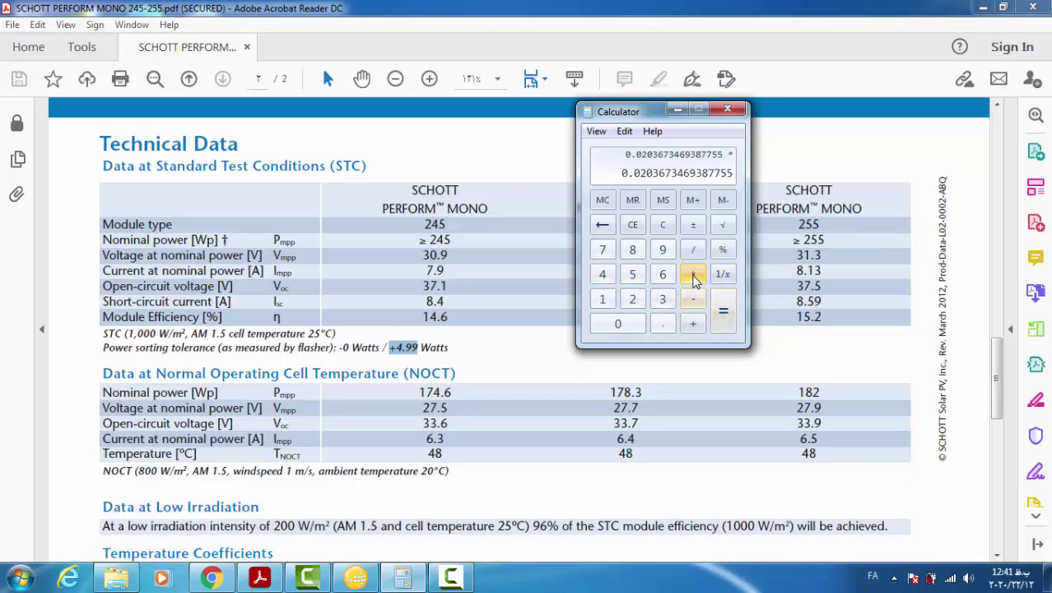
left_click(601, 299)
left_click(617, 323)
left_click(617, 323)
left_click(721, 312)
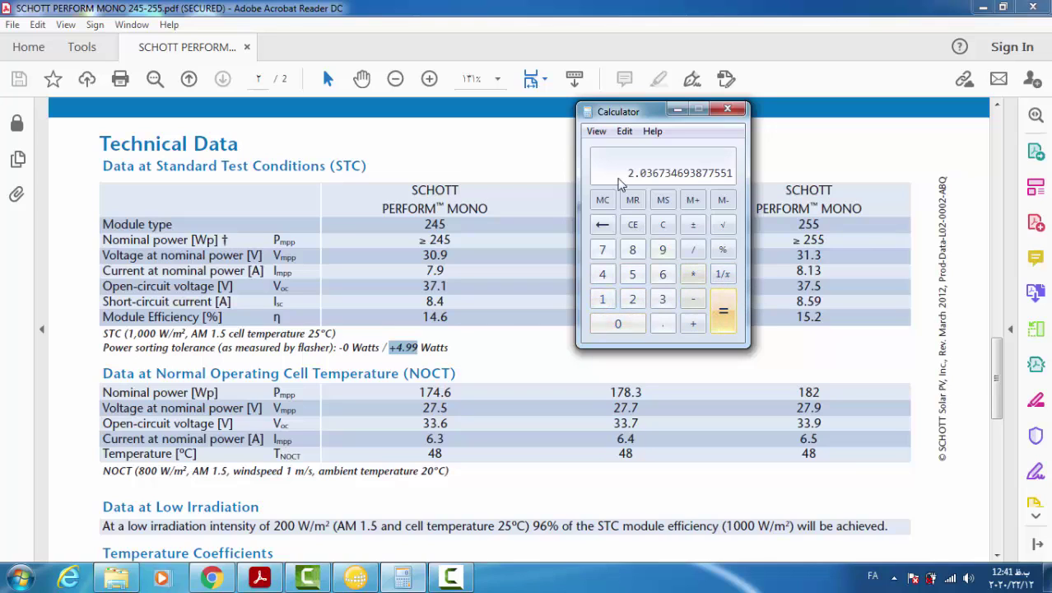
Step: Switch to PVsyst, set the power tolerance to 0.0 and 2.03 %, and keep Si-mono as the technology
left_click(362, 579)
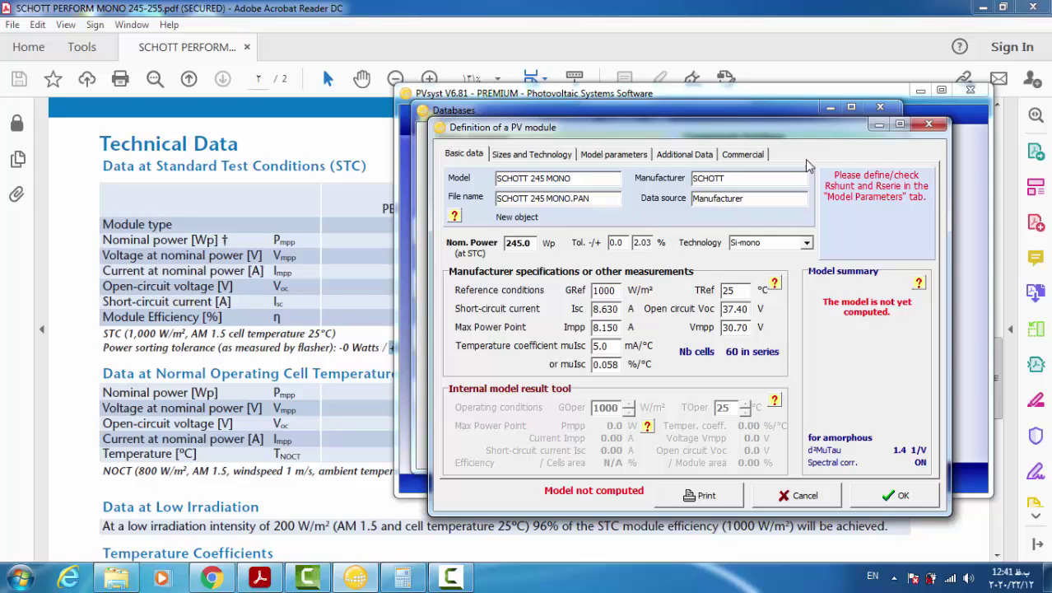
left_click(363, 287)
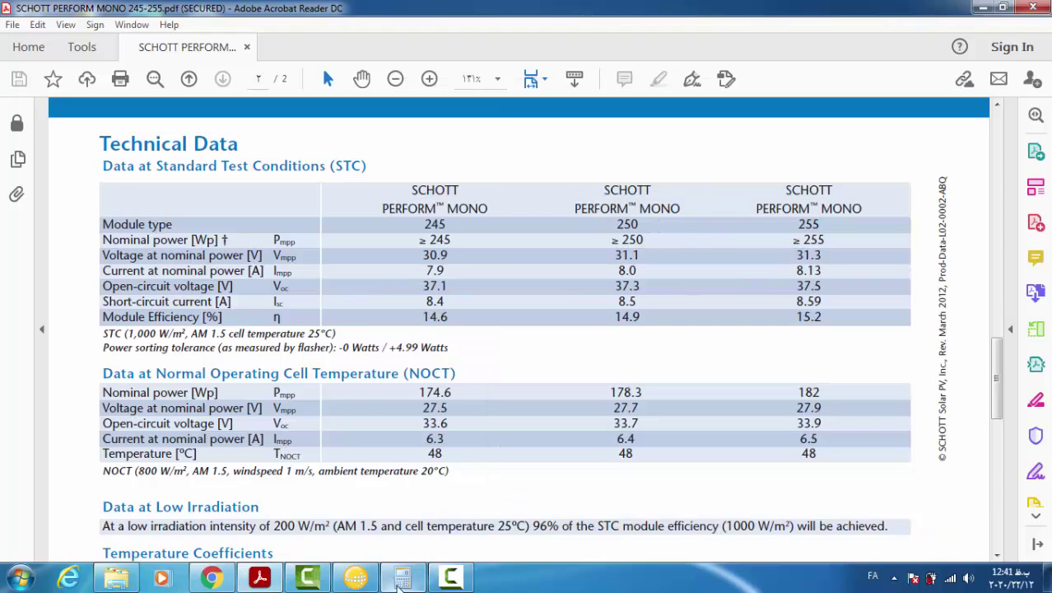
left_click(355, 577)
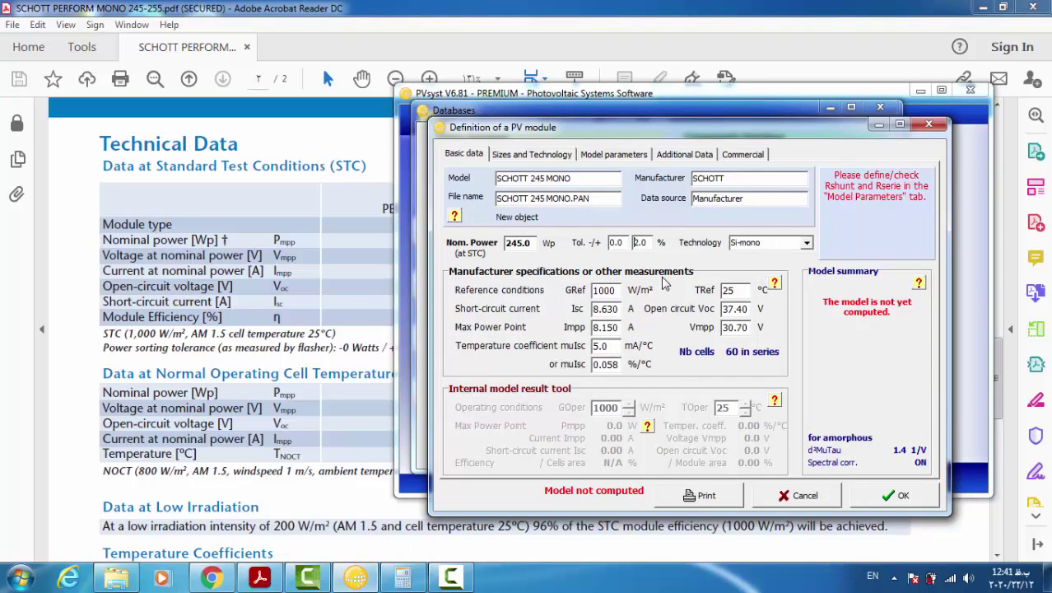
left_click(806, 242)
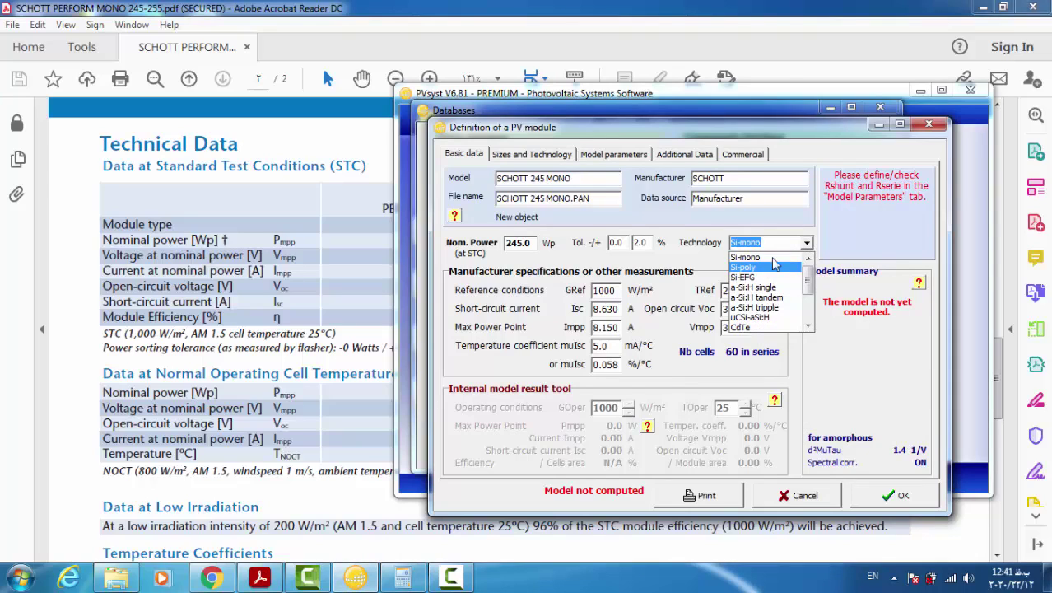
left_click(790, 194)
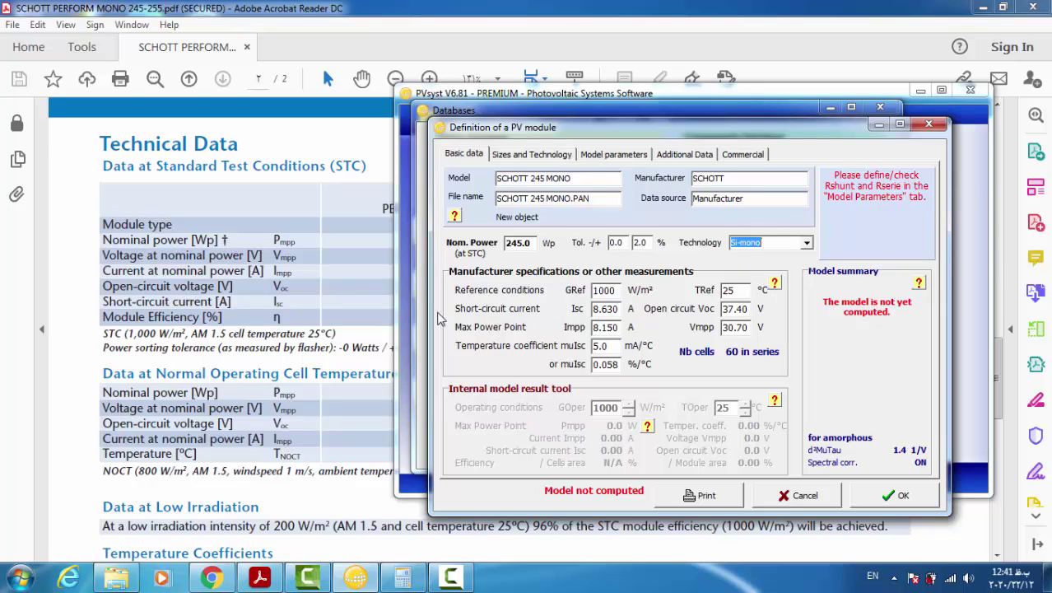
Step: Check the 245 module's short-circuit current in the datasheet and set Isc to 8.4 A in PVsyst
left_click(388, 304)
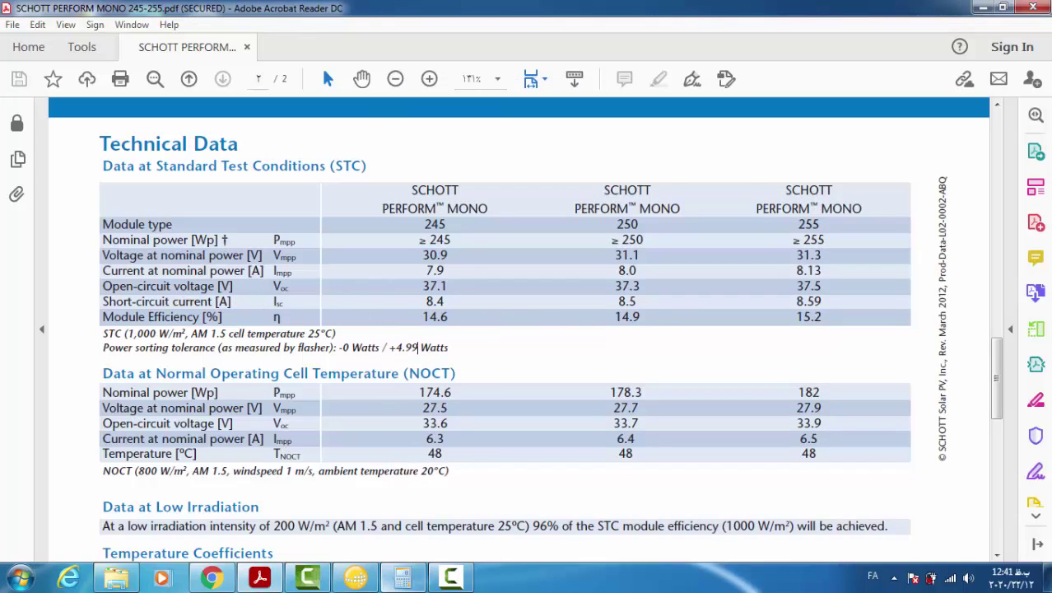
left_click(356, 576)
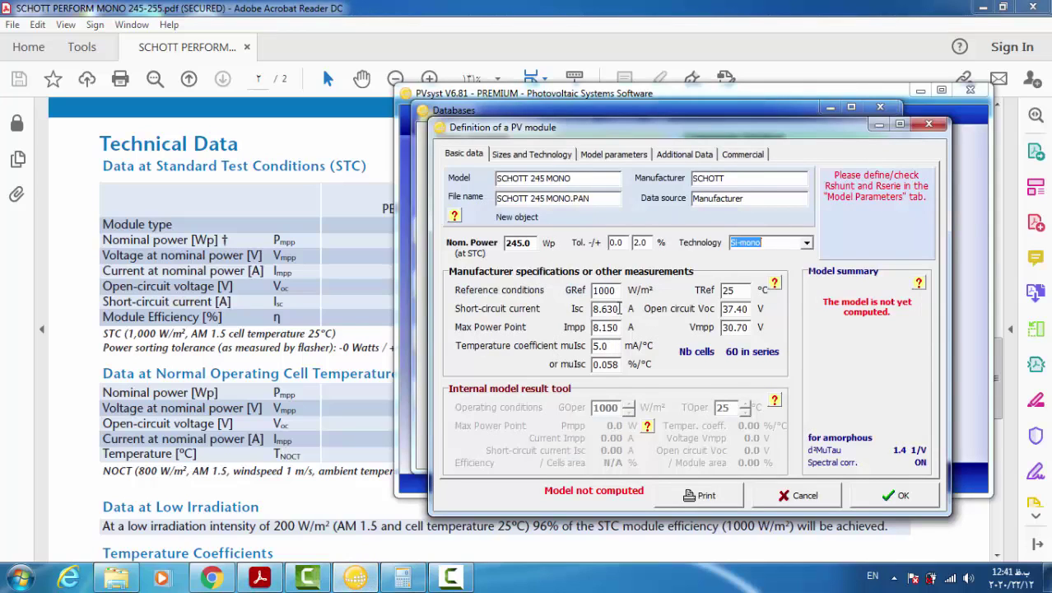
left_click_drag(619, 308, 612, 311)
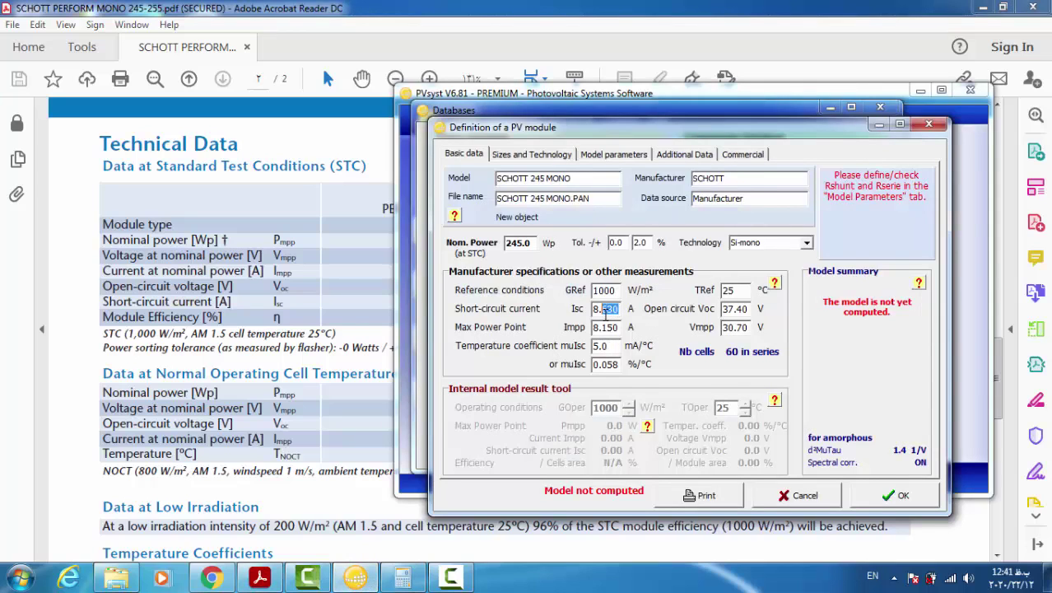
type("4")
key("Return")
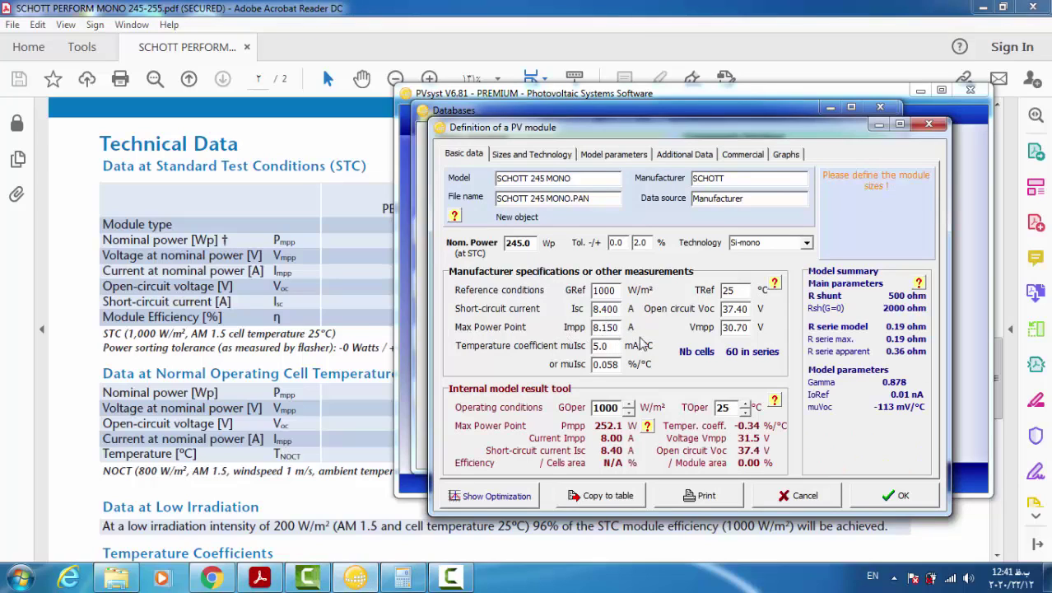
Step: Check the 245 module's current at nominal power in the datasheet and set Impp to 7.9 A in PVsyst
left_click(293, 350)
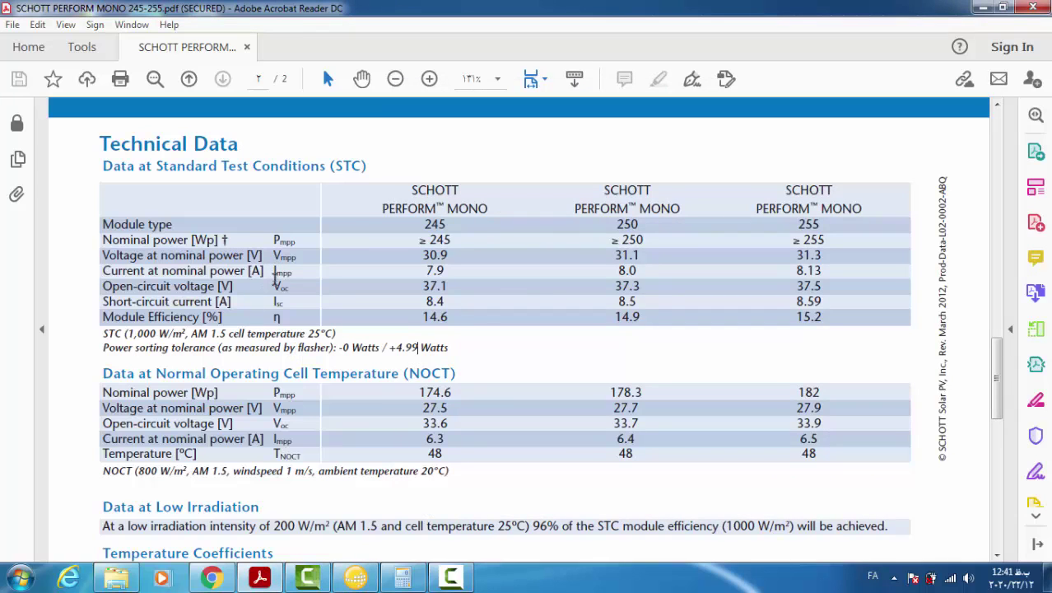
left_click(355, 576)
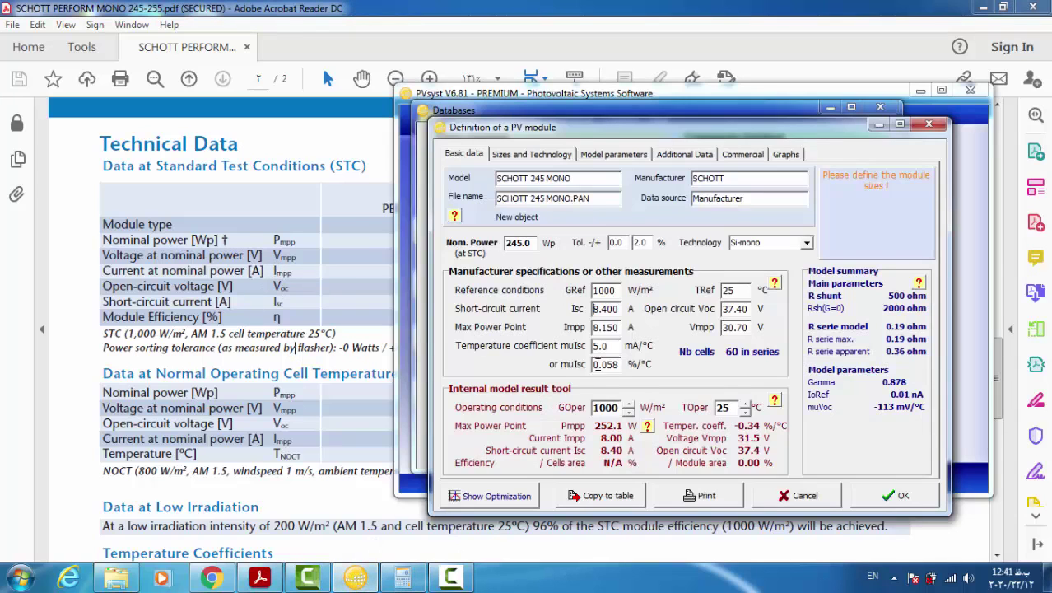
left_click(292, 292)
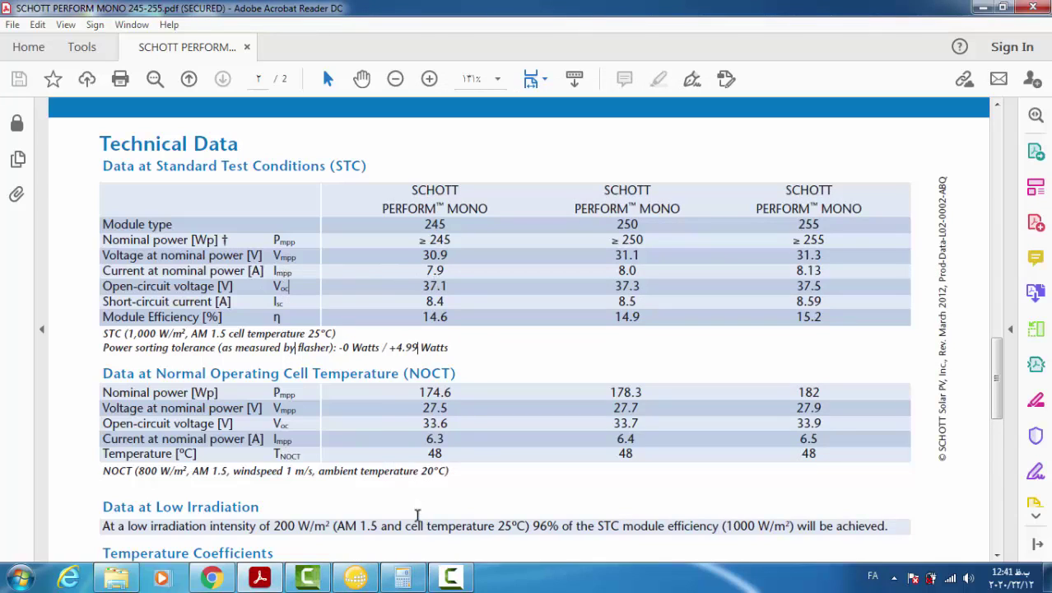
left_click(362, 579)
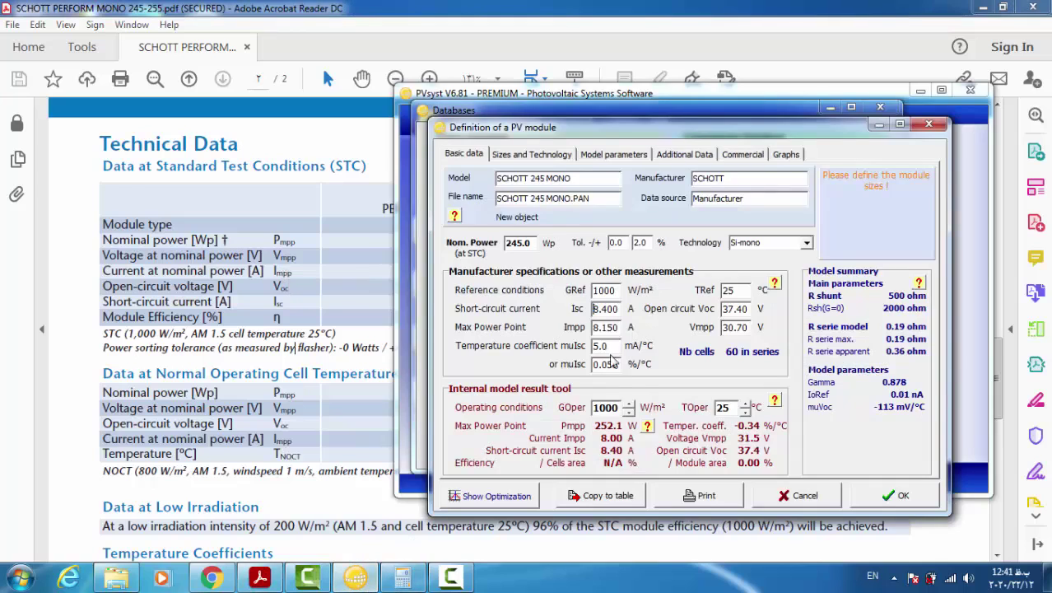
type("7")
key("Tab")
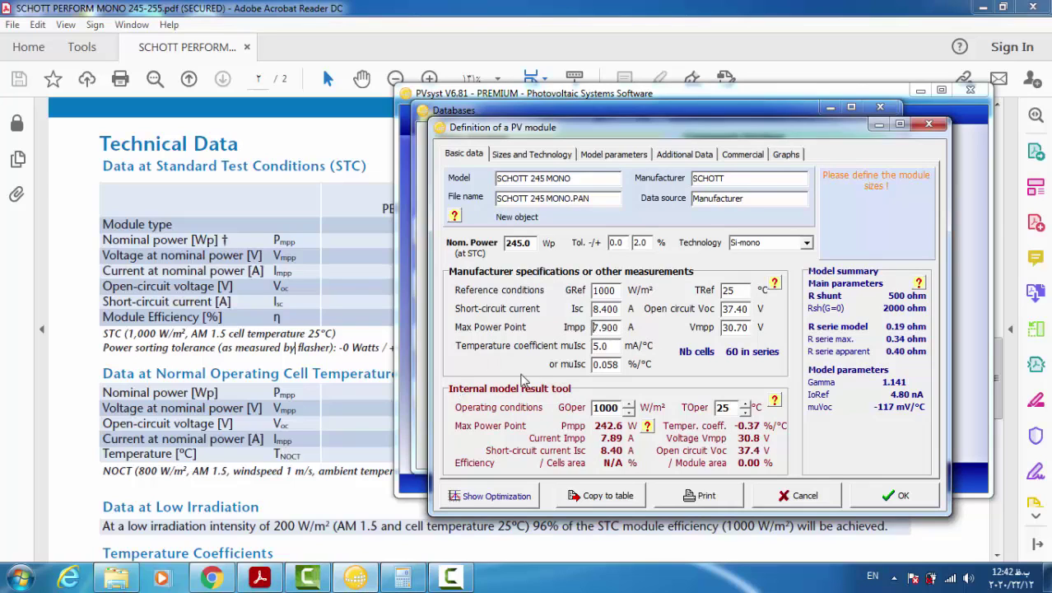
Step: Look up the short-circuit current temperature coefficient in the datasheet and set muIsc to 0.03 %/°C in PVsyst
left_click(365, 353)
scroll(413, 326, "down", 5)
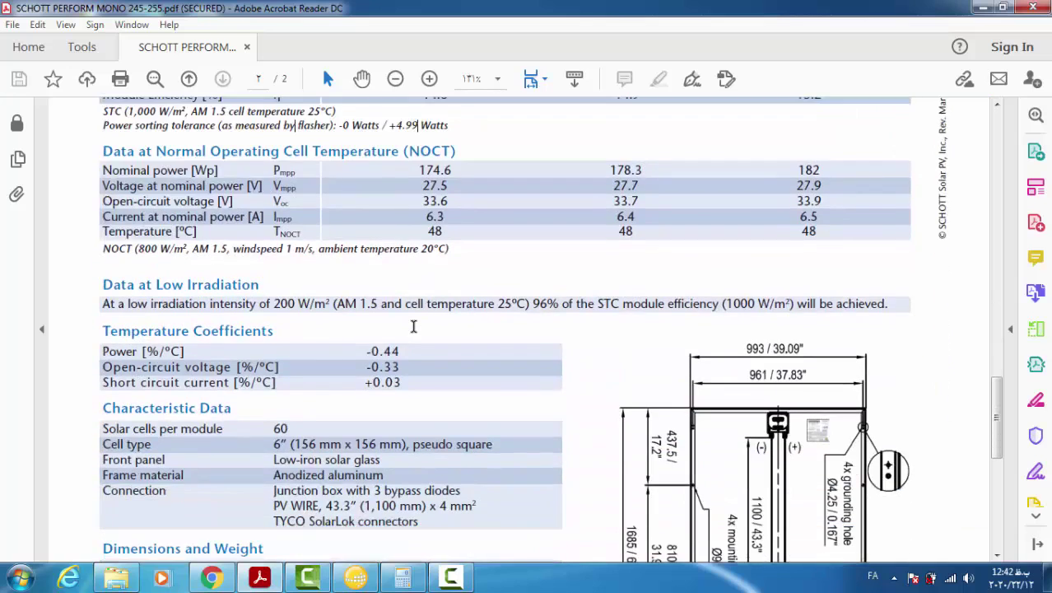
scroll(413, 326, "down", 5)
scroll(407, 326, "up", 4)
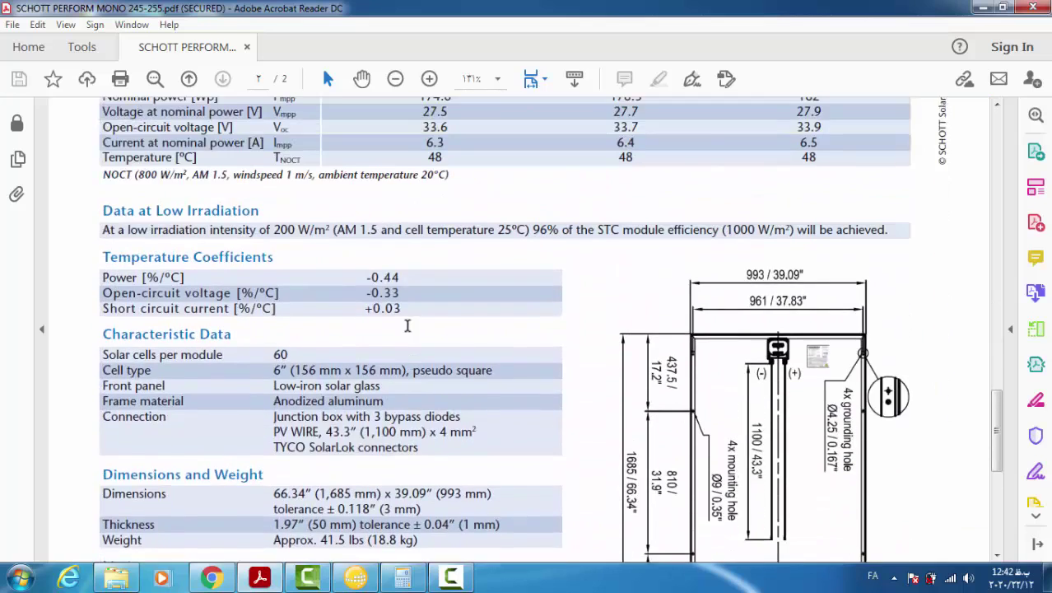
scroll(406, 326, "up", 1)
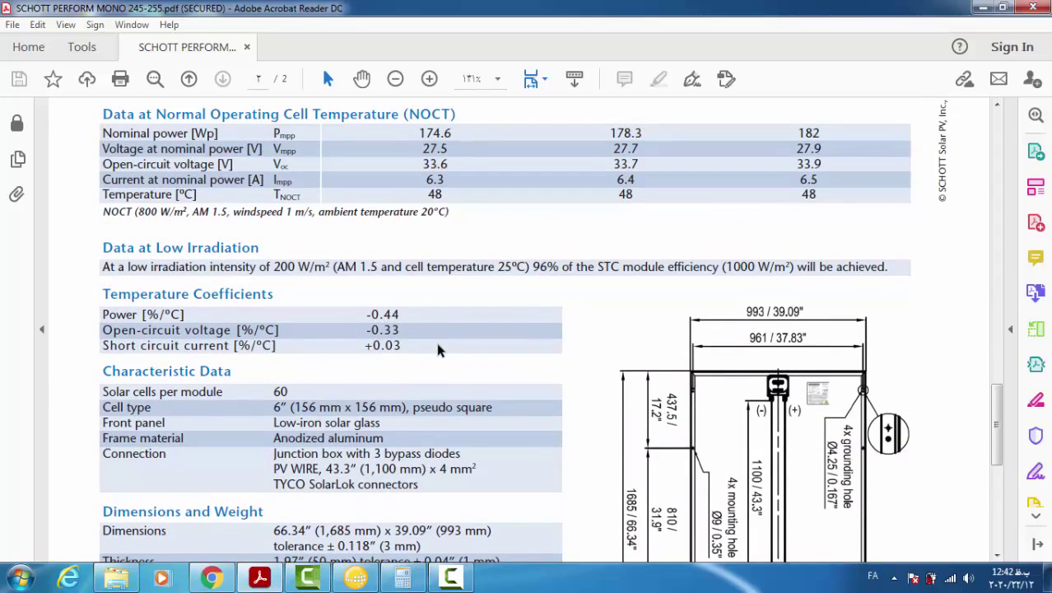
left_click(356, 578)
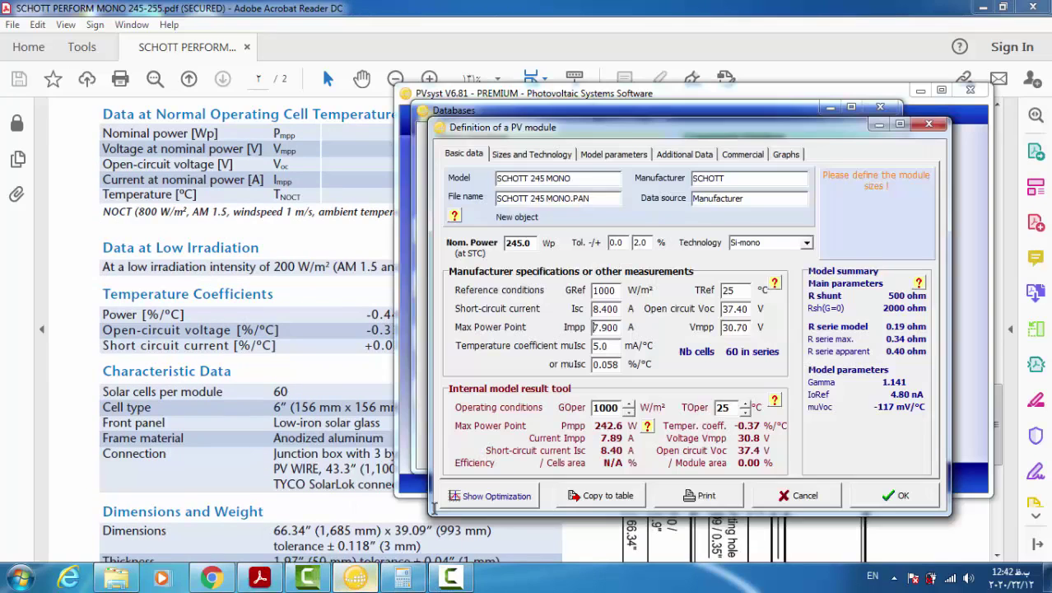
left_click_drag(610, 364, 701, 356)
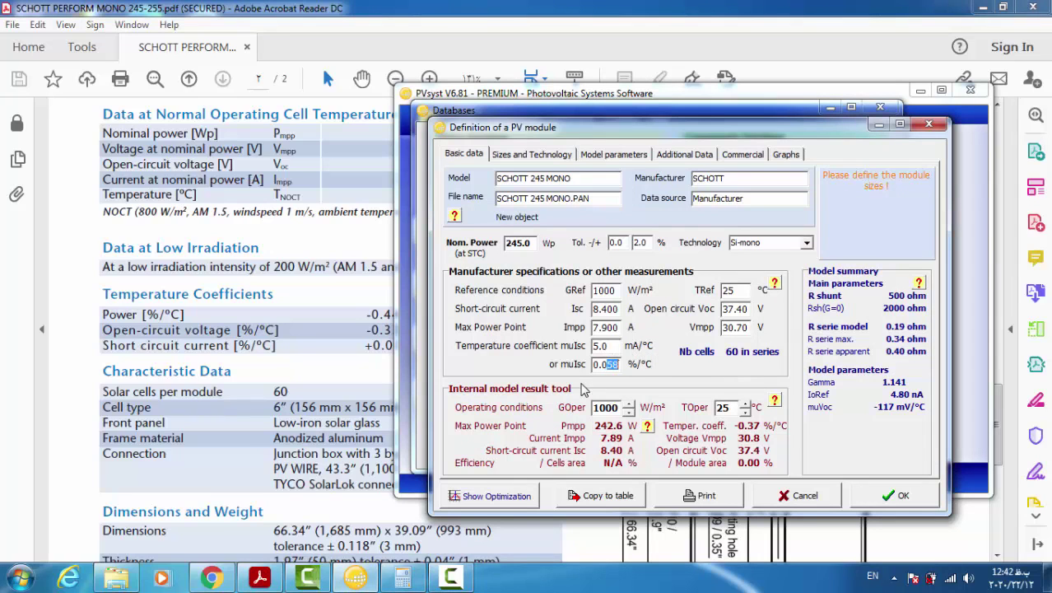
left_click(368, 315)
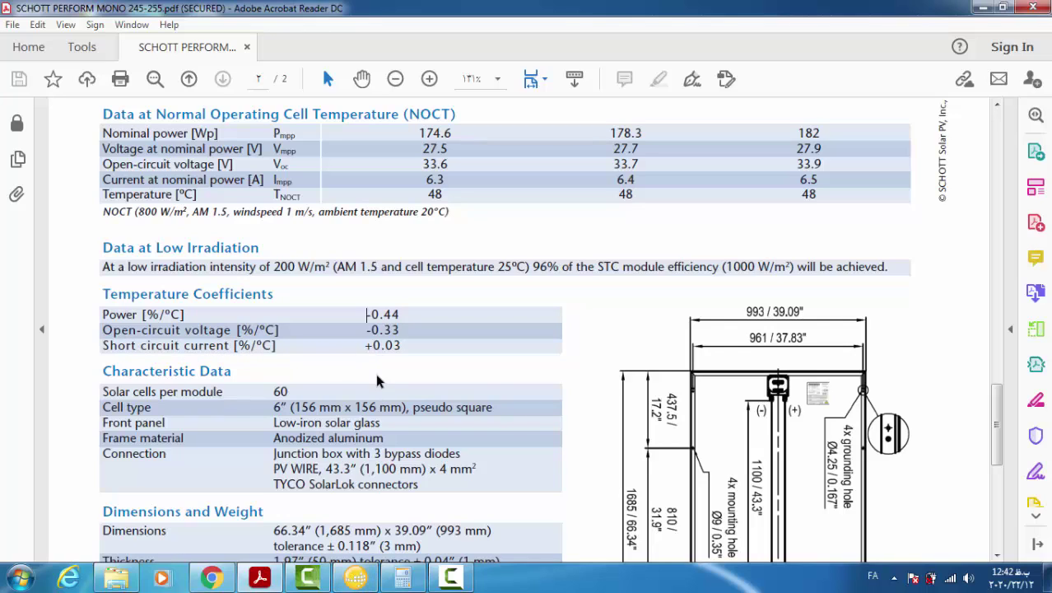
left_click_drag(372, 350, 432, 340)
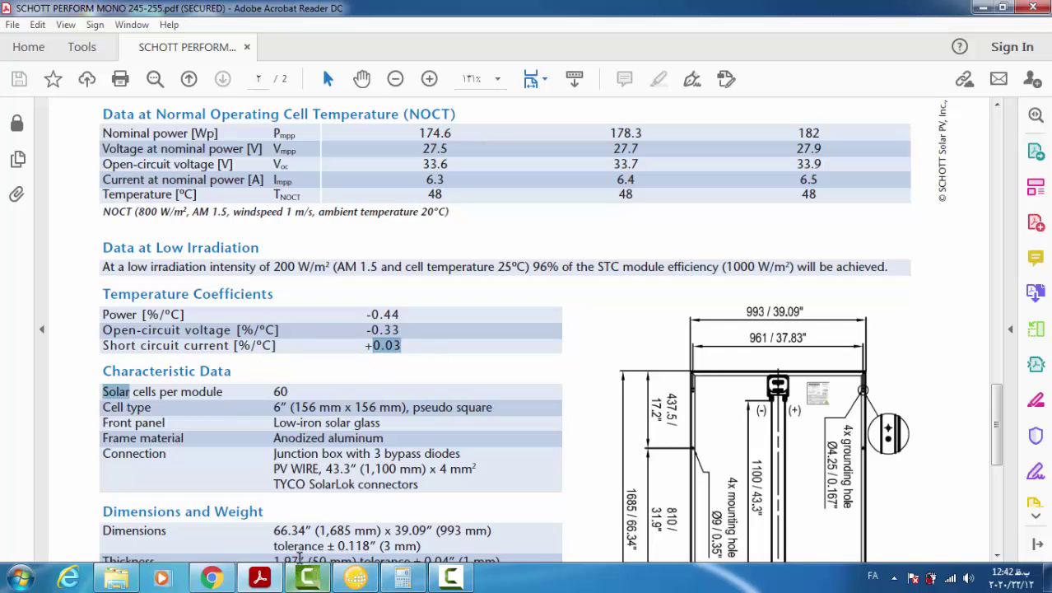
left_click(355, 578)
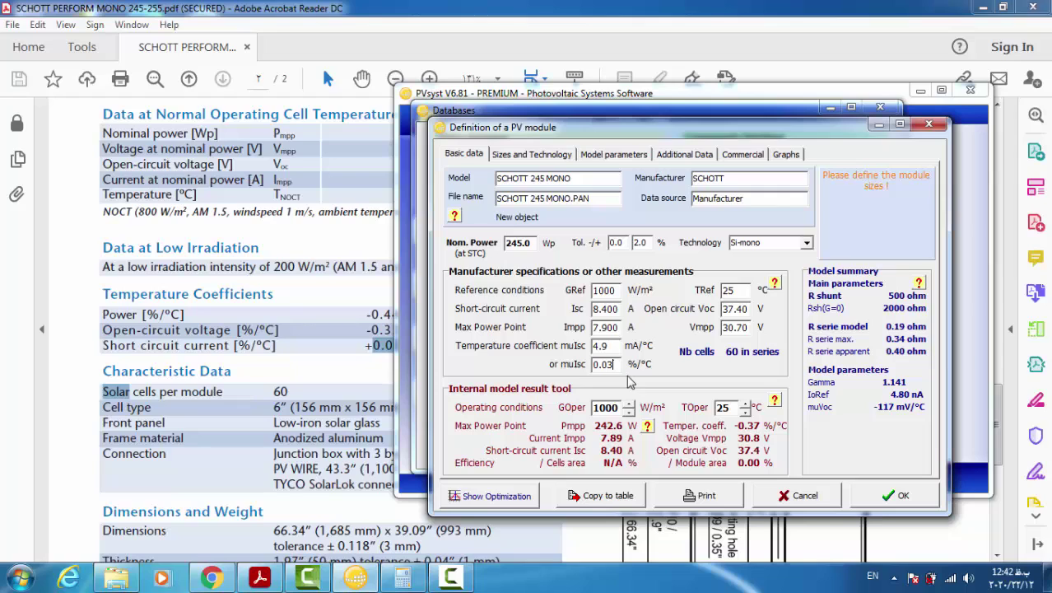
type("2.5")
Step: Open the module's sizes and technology settings in PVsyst, check the datasheet dimensions, and set the length to 2685 mm
left_click(531, 155)
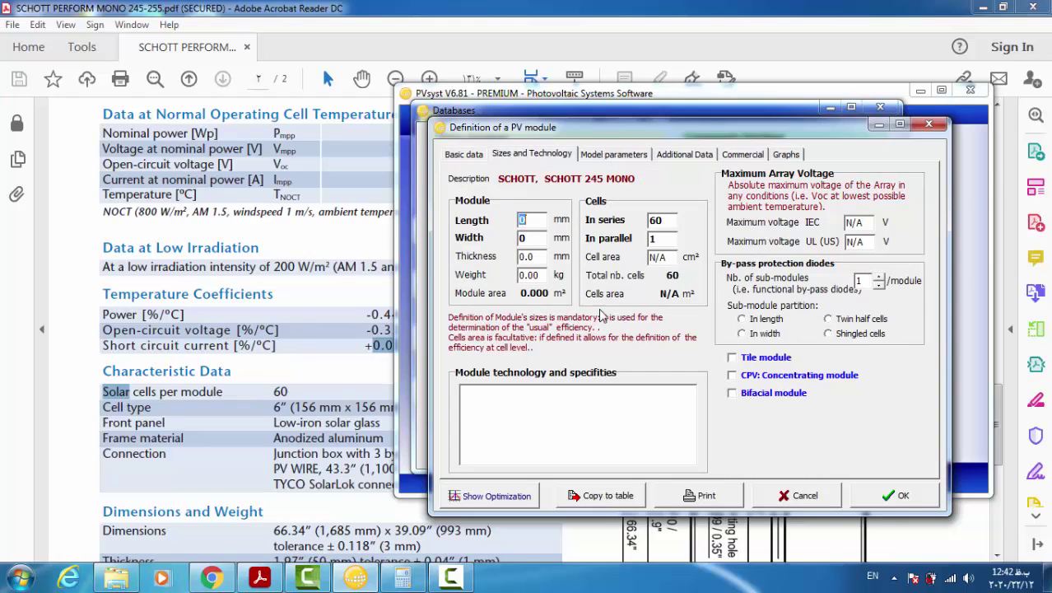
double_click(534, 223)
left_click(312, 309)
scroll(347, 346, "down", 5)
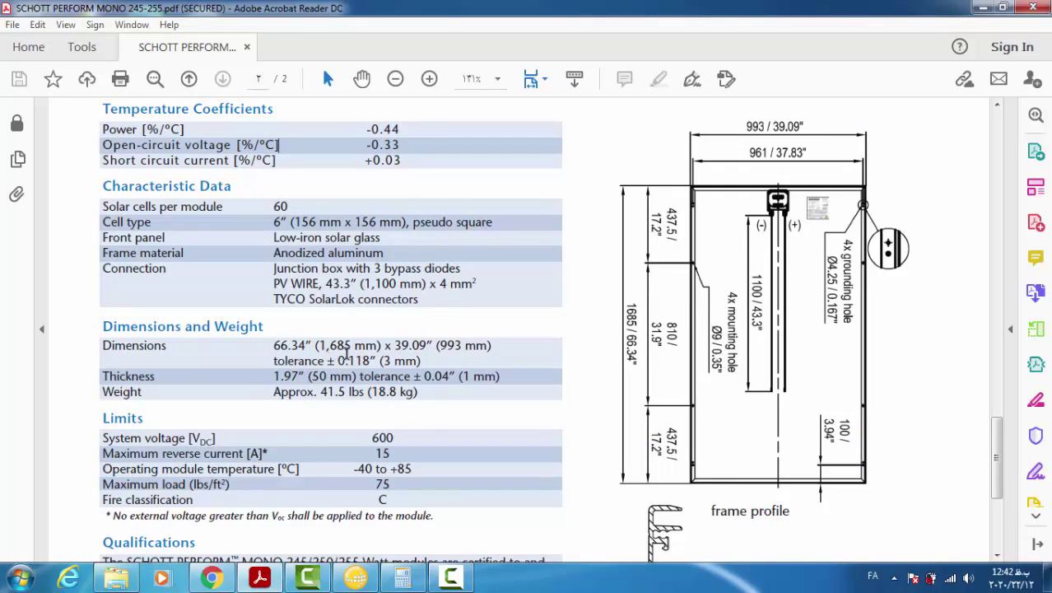
left_click(355, 576)
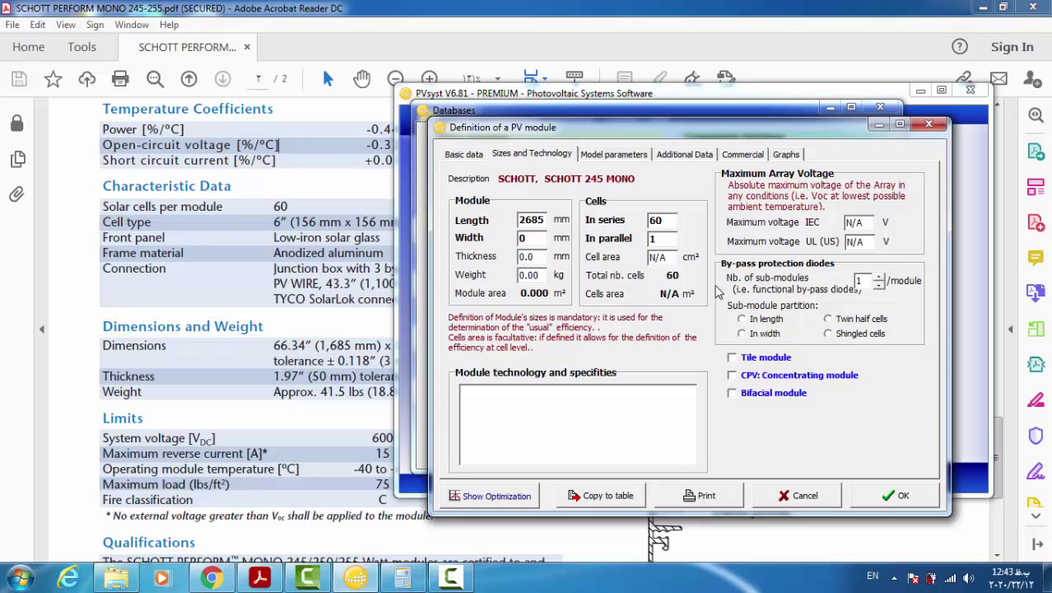
Step: Check the module width in the datasheet and set the width to 993 mm in PVsyst
left_click(545, 239)
left_click(301, 333)
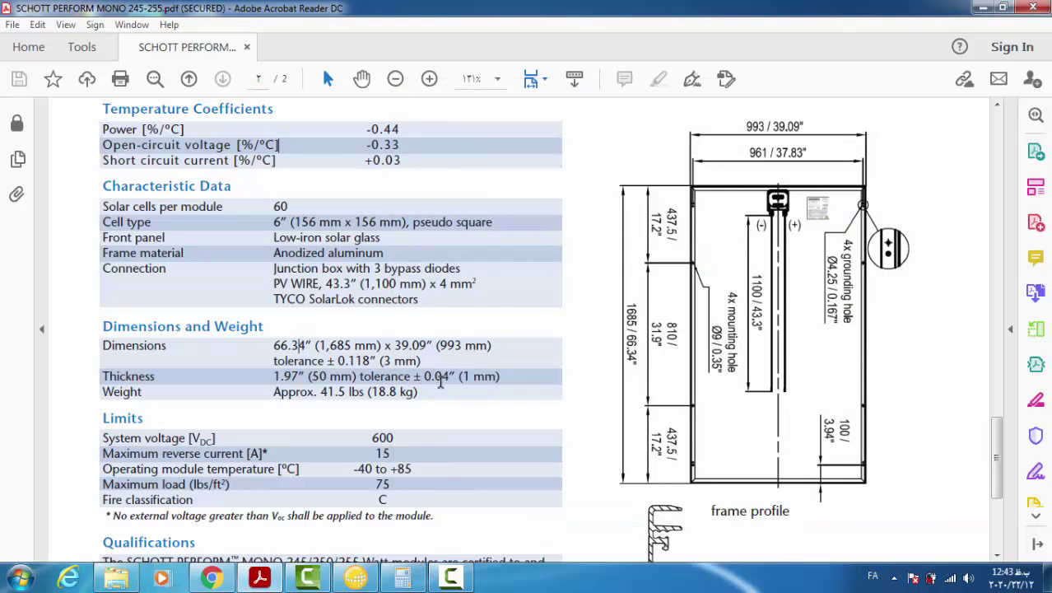
left_click(357, 579)
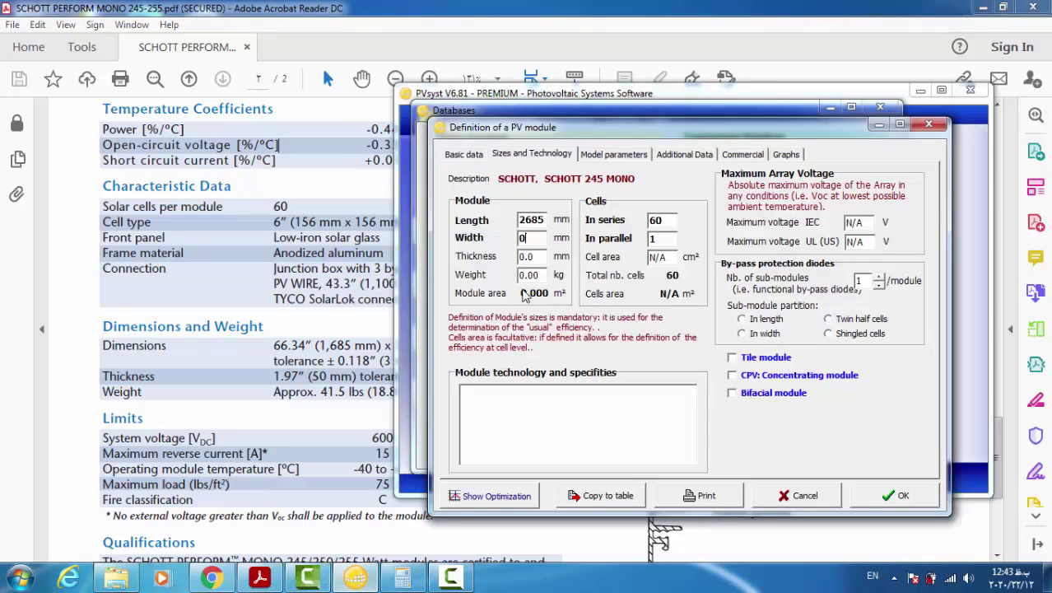
double_click(536, 240)
type("993")
Step: Check the module thickness in the datasheet and set the thickness to 50 mm in PVsyst
left_click(332, 316)
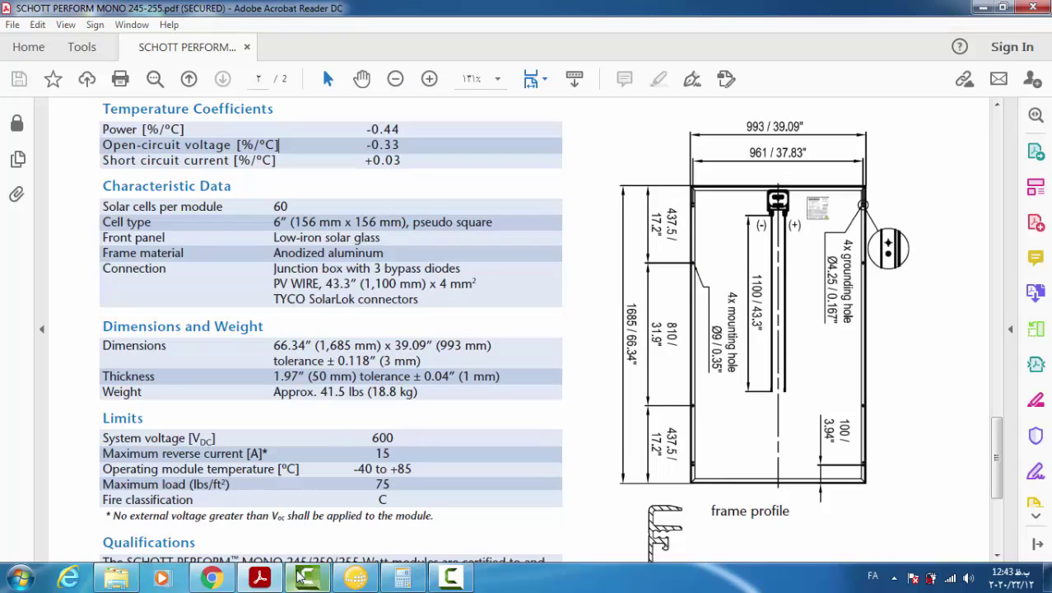
left_click(354, 579)
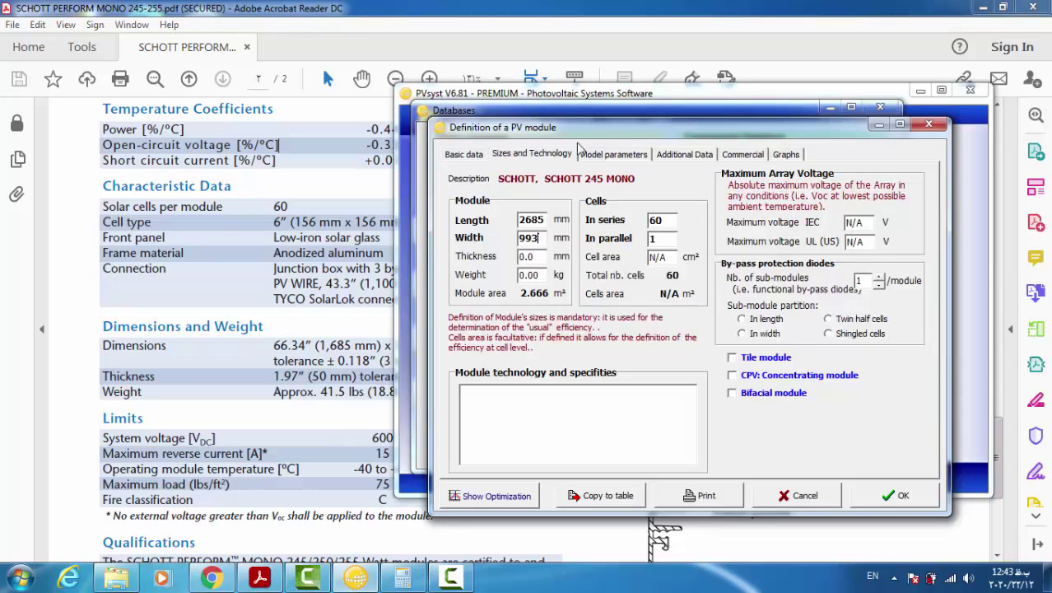
double_click(533, 257)
type("5")
key("Return")
Step: Check the module weight in the datasheet and set the weight to 18.8 kg in PVsyst
left_click(294, 354)
left_click_drag(369, 393, 418, 392)
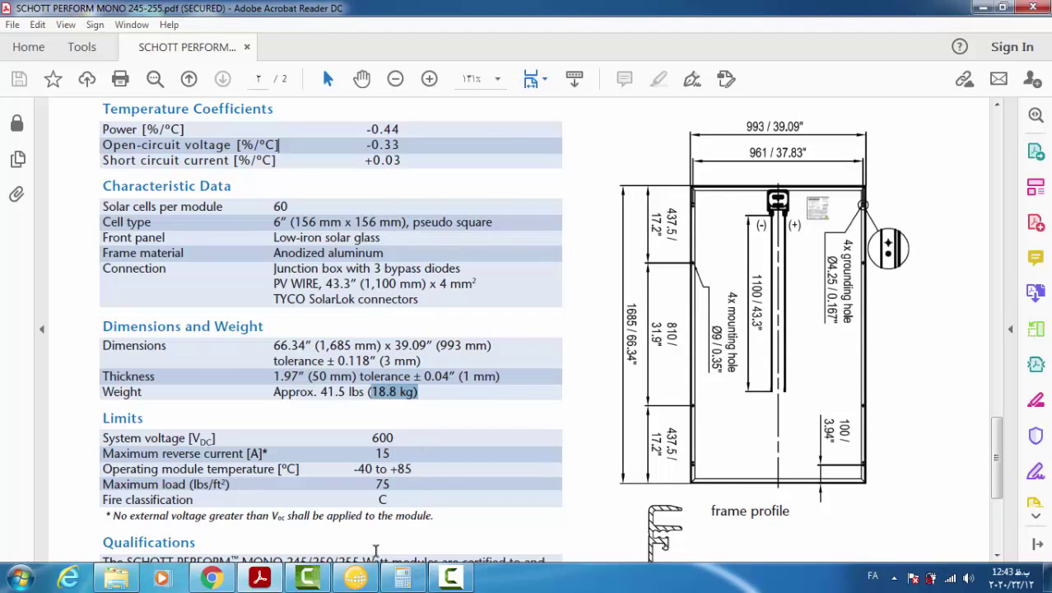
left_click(355, 576)
double_click(544, 275)
type("18.8")
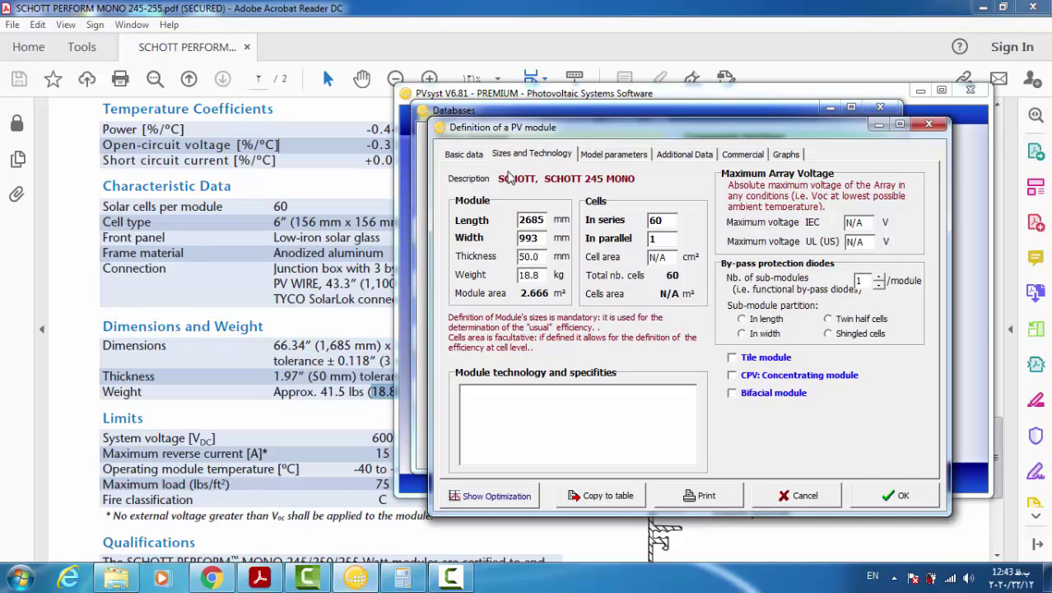
Step: Check the datasheet's solar cells per module and cell dimensions against the cell settings in PVsyst
left_click(291, 240)
scroll(324, 255, "up", 1)
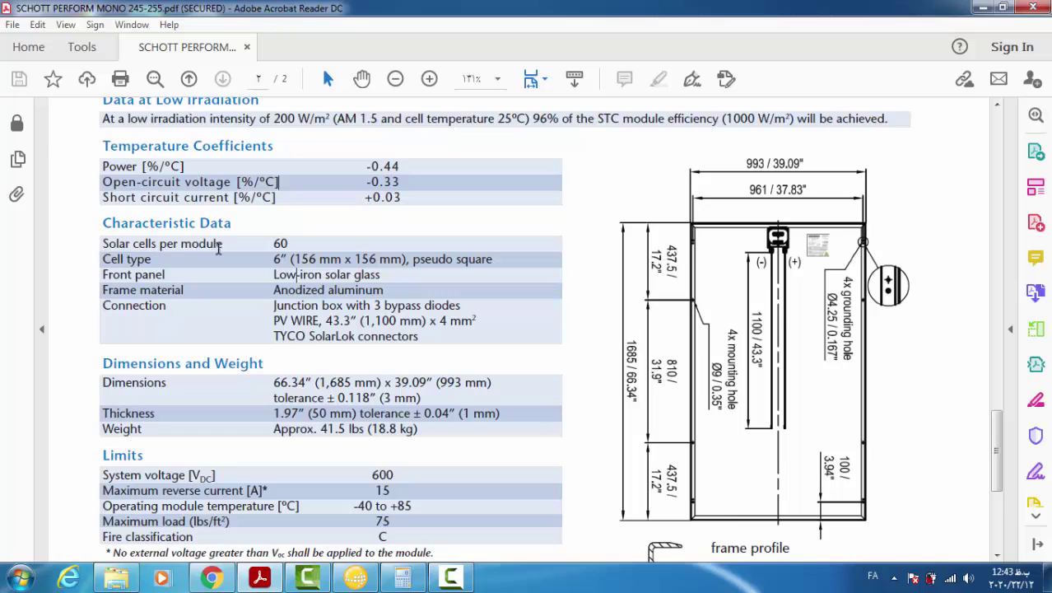
left_click_drag(265, 244, 337, 241)
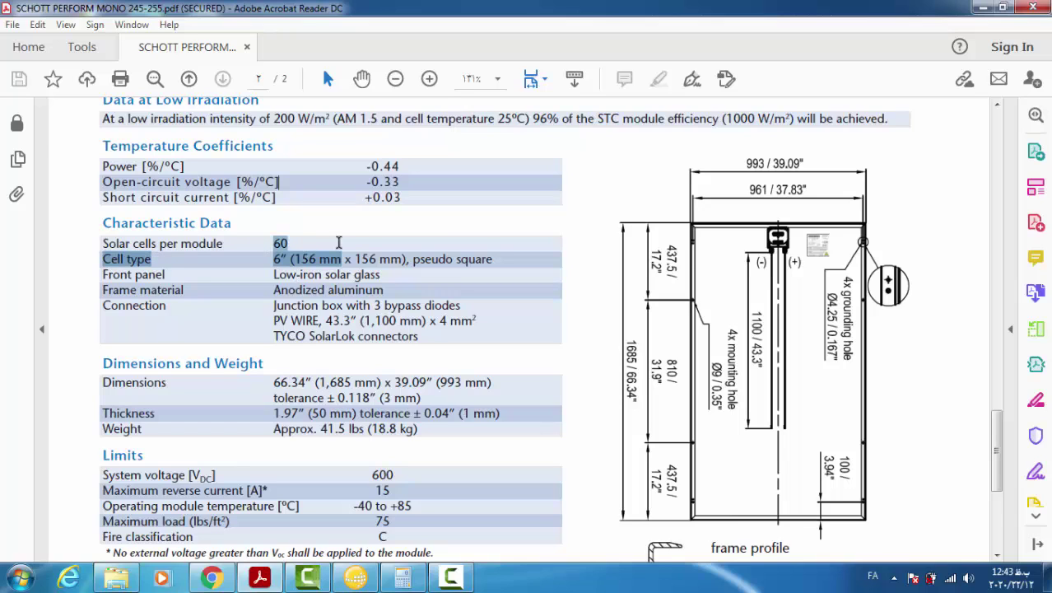
left_click(308, 578)
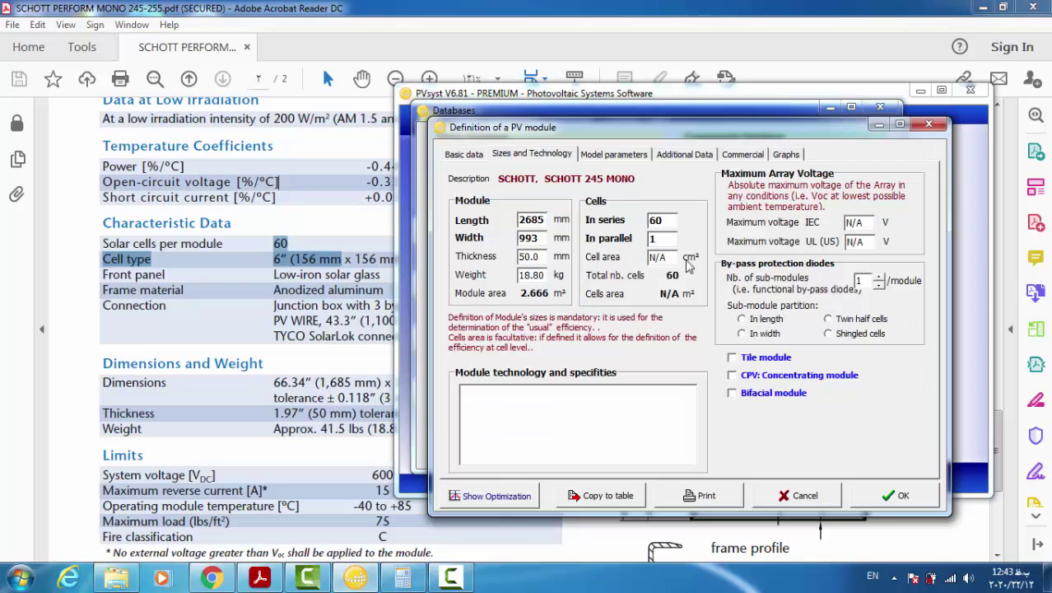
left_click(292, 274)
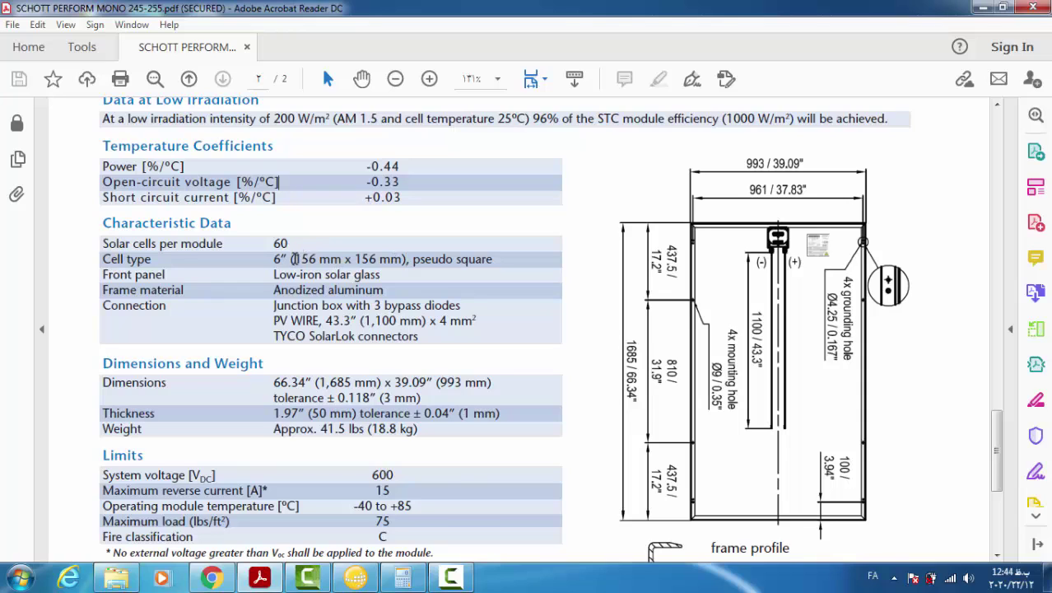
left_click_drag(299, 258, 381, 260)
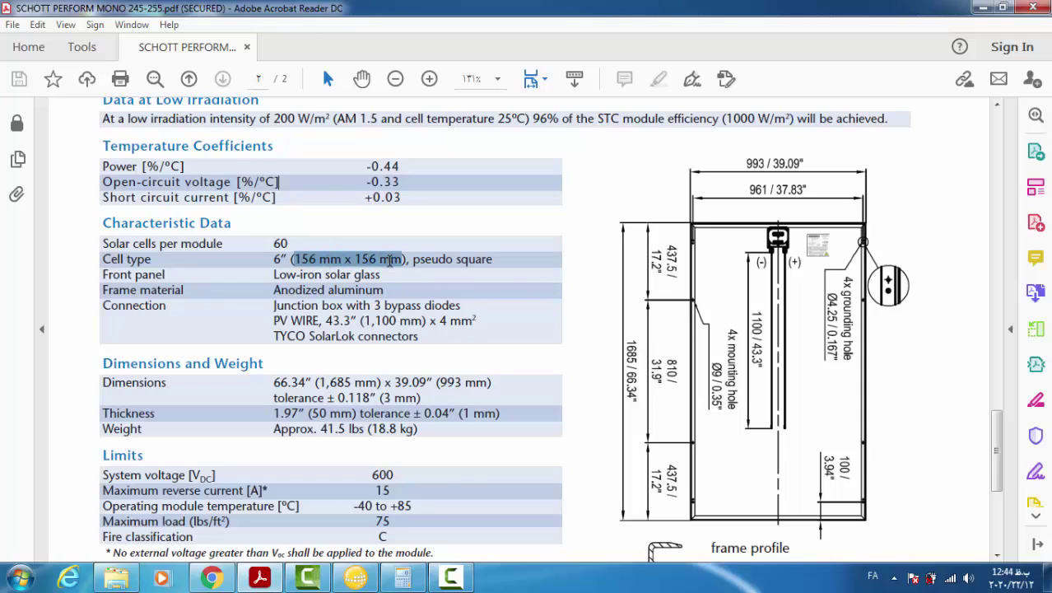
left_click(358, 578)
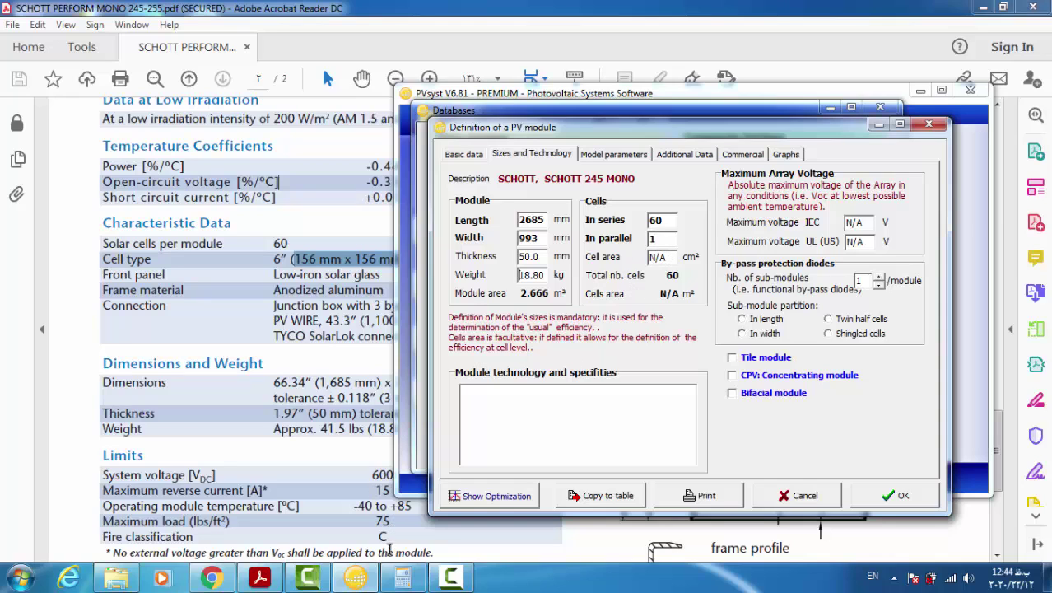
Step: Switch to Calculator and compute the area of one cell in cm²: 156 * 156 / 100
left_click(402, 579)
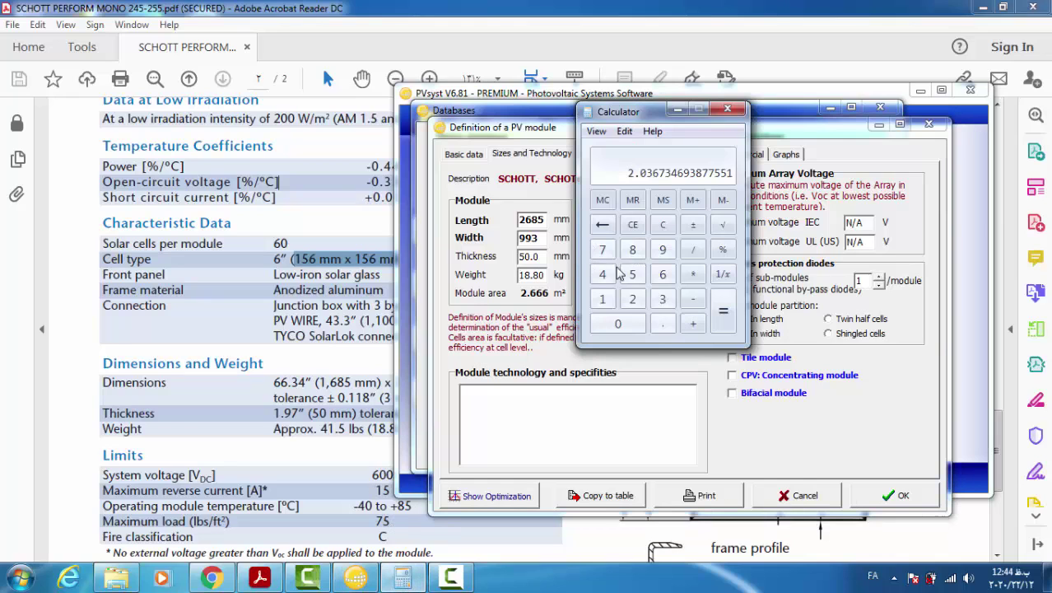
left_click(602, 300)
left_click(632, 275)
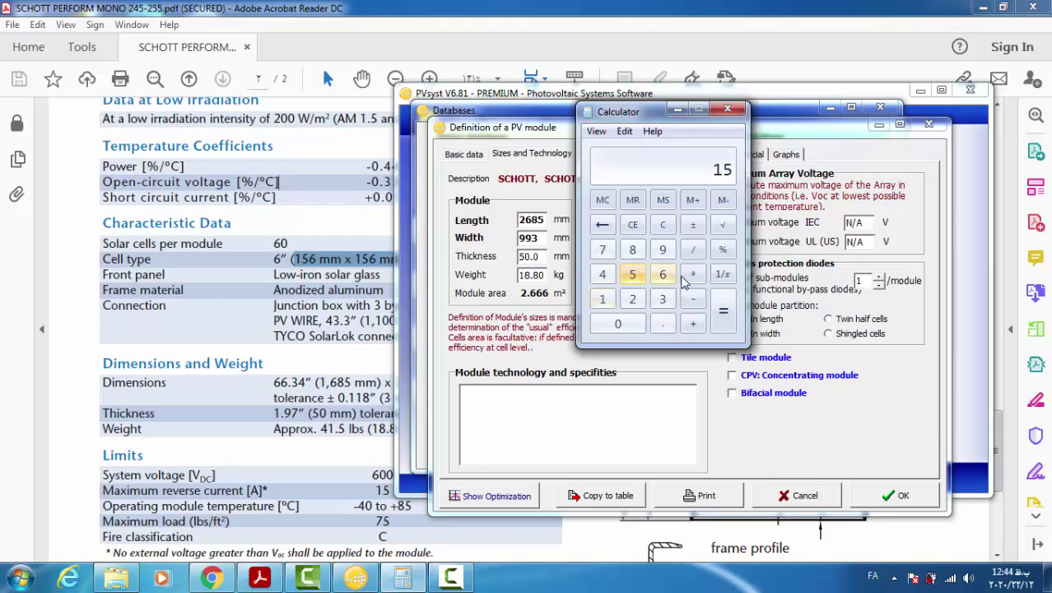
left_click(668, 277)
left_click(693, 274)
left_click(607, 301)
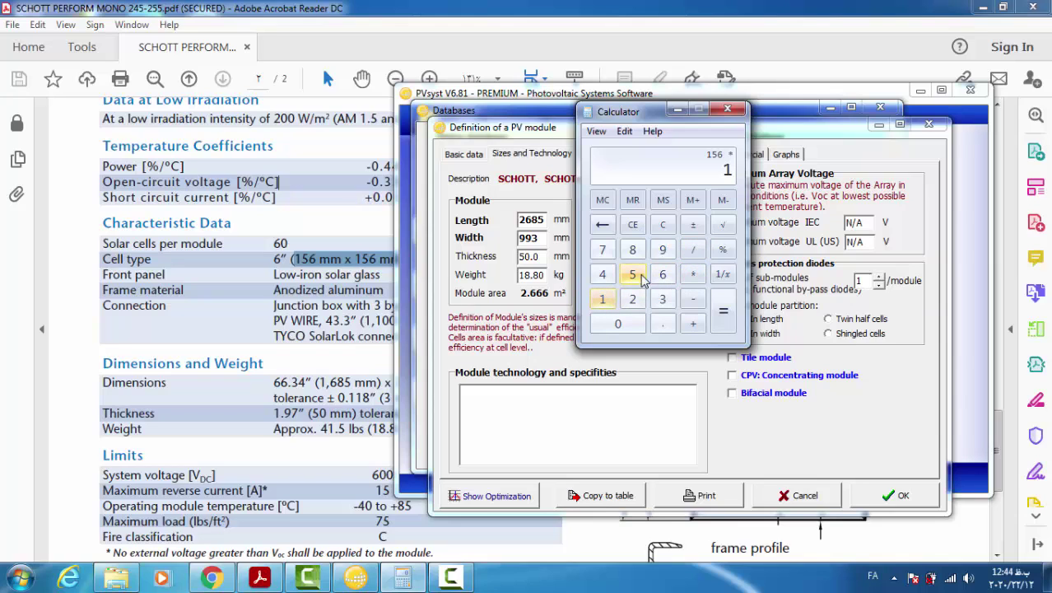
left_click(640, 278)
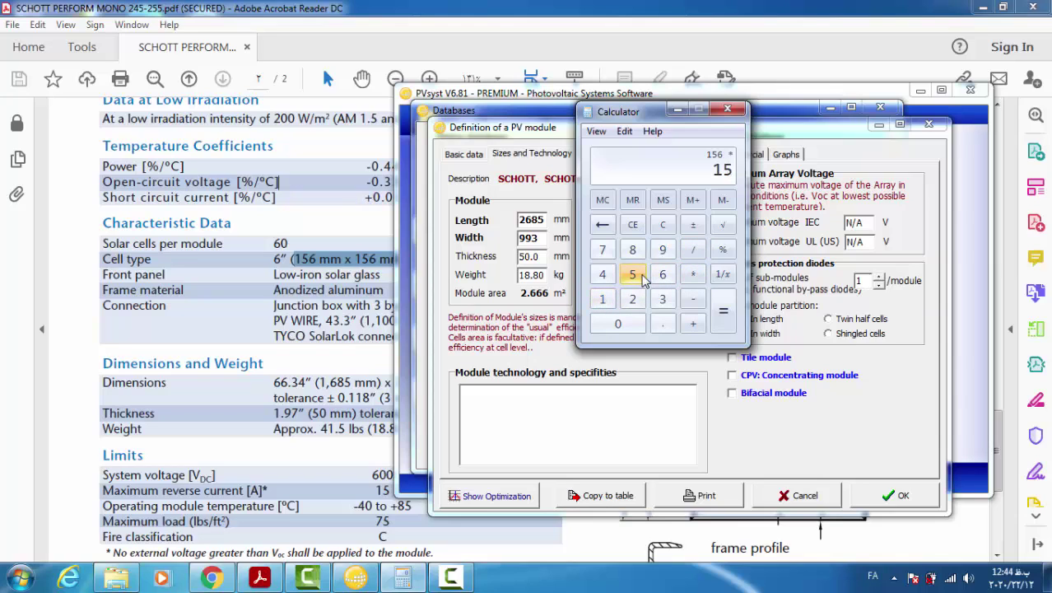
left_click(663, 274)
left_click(722, 323)
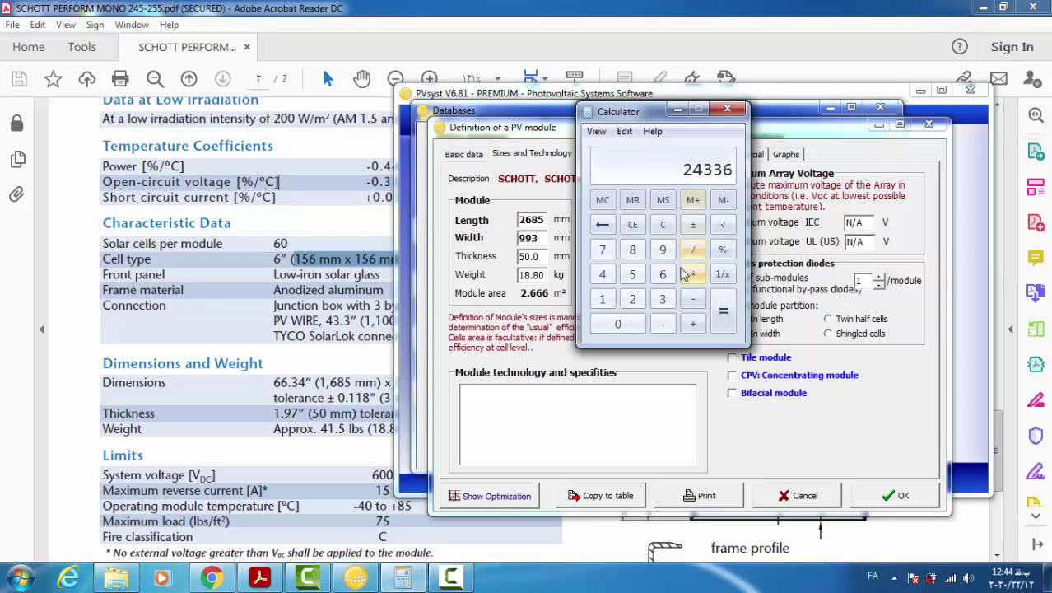
left_click(692, 250)
left_click(603, 300)
left_click(617, 324)
left_click(617, 323)
left_click(722, 308)
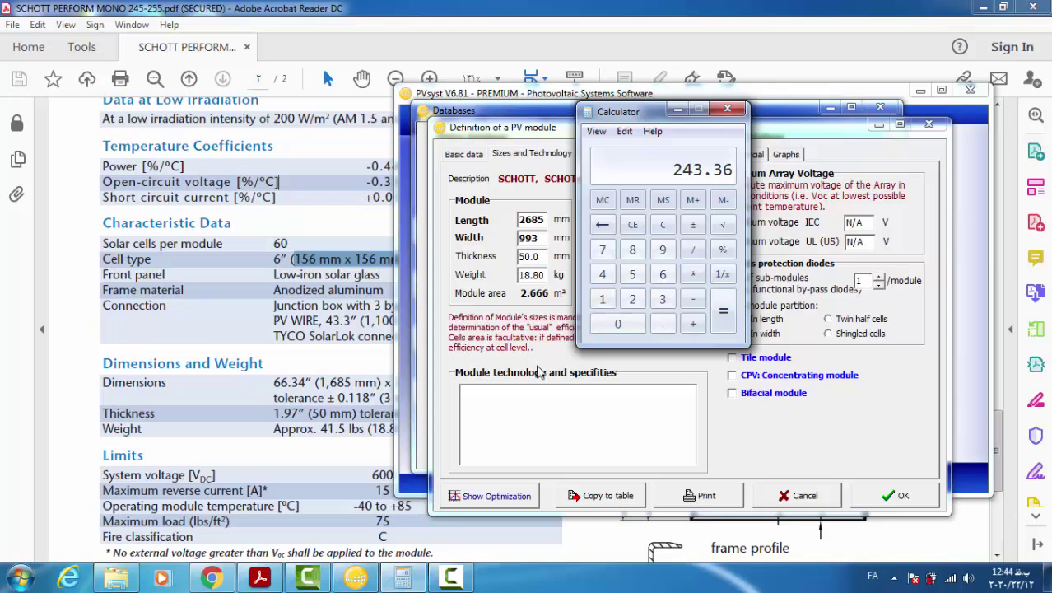
Step: Return to PVsyst and set the module's cell area to 243.36 cm²
left_click(540, 337)
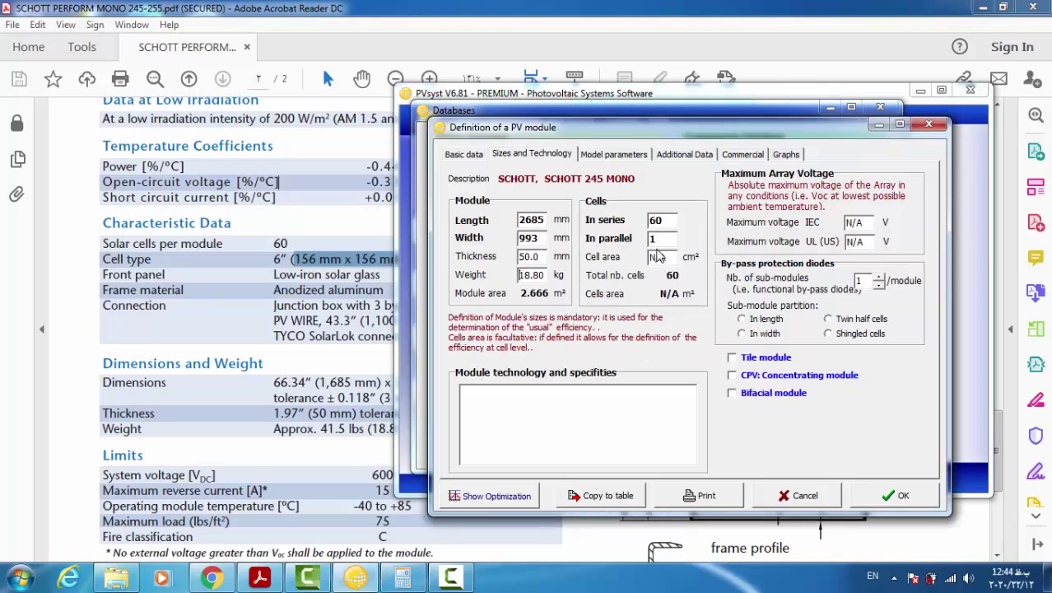
left_click_drag(673, 254, 615, 268)
type("243.36")
key("Return")
Step: Check the system voltage limit in the datasheet and set the maximum array voltage IEC to 600 V in PVsyst
left_click(314, 326)
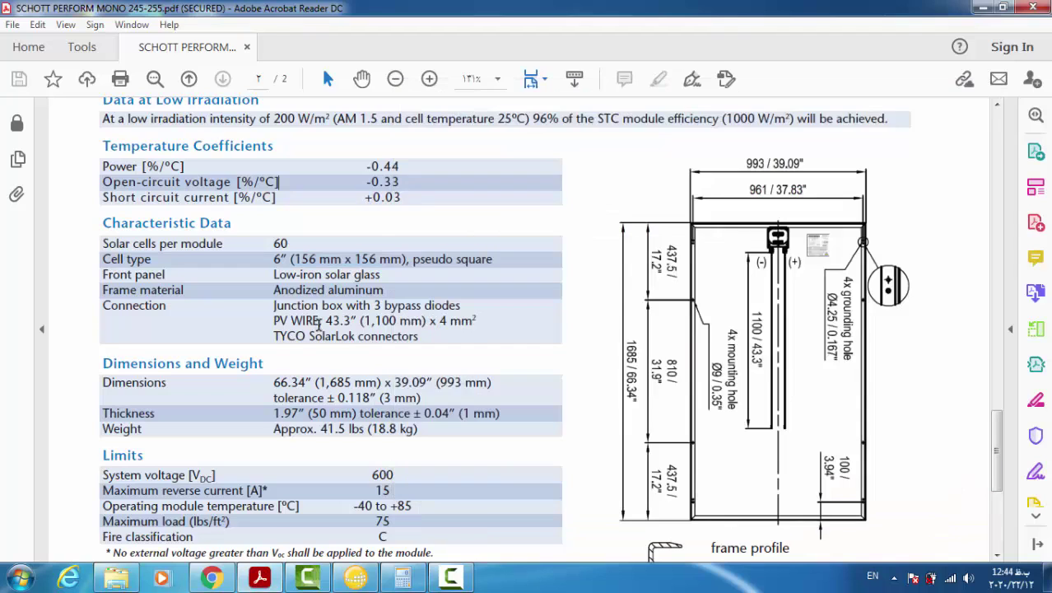
scroll(316, 327, "down", 5)
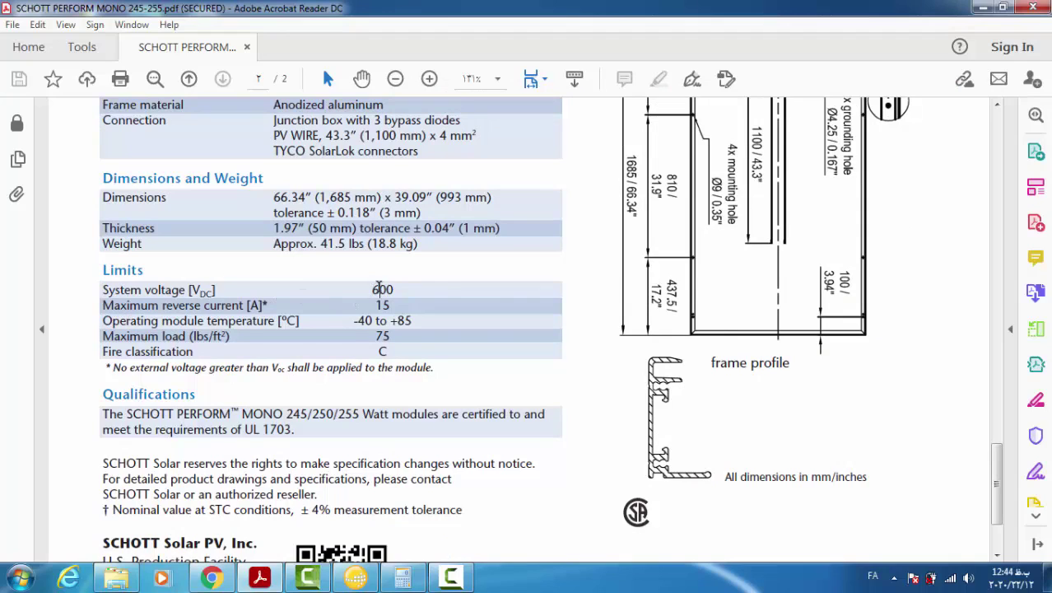
left_click_drag(380, 284, 418, 451)
left_click(362, 578)
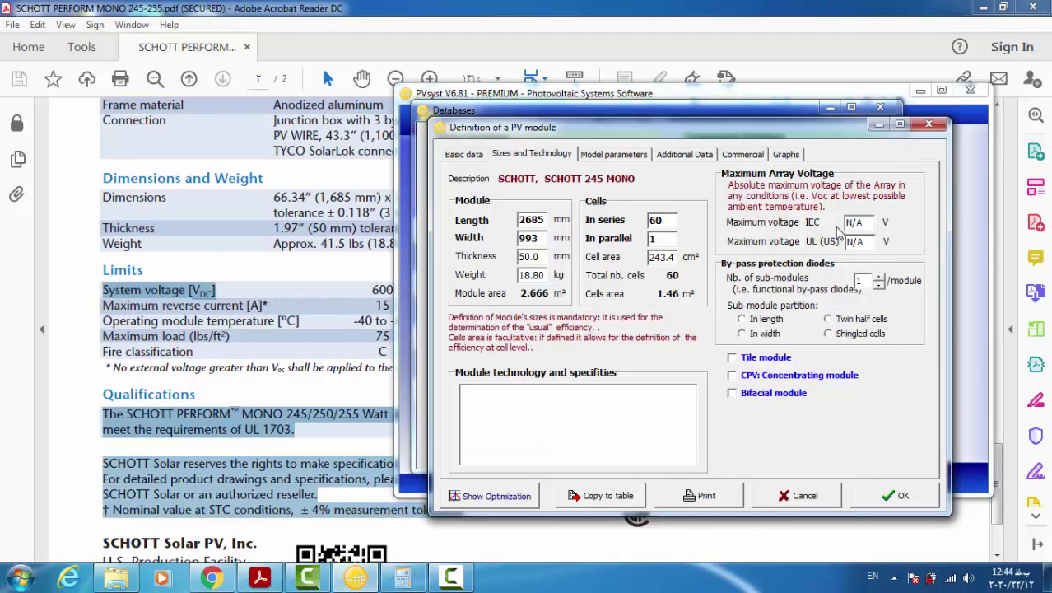
left_click_drag(861, 228, 843, 230)
type("600")
left_click(376, 305)
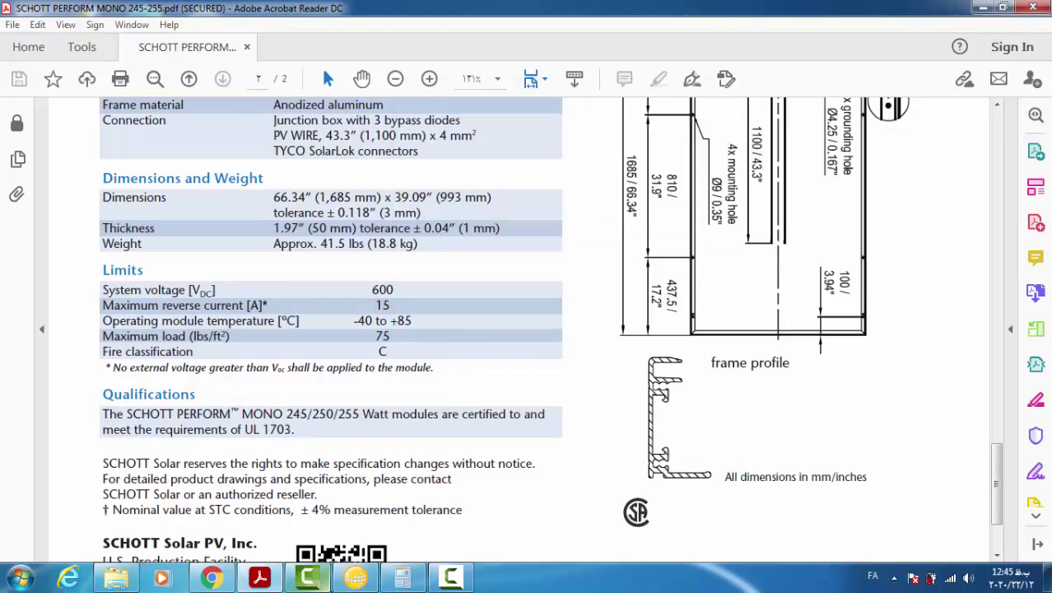
left_click(356, 578)
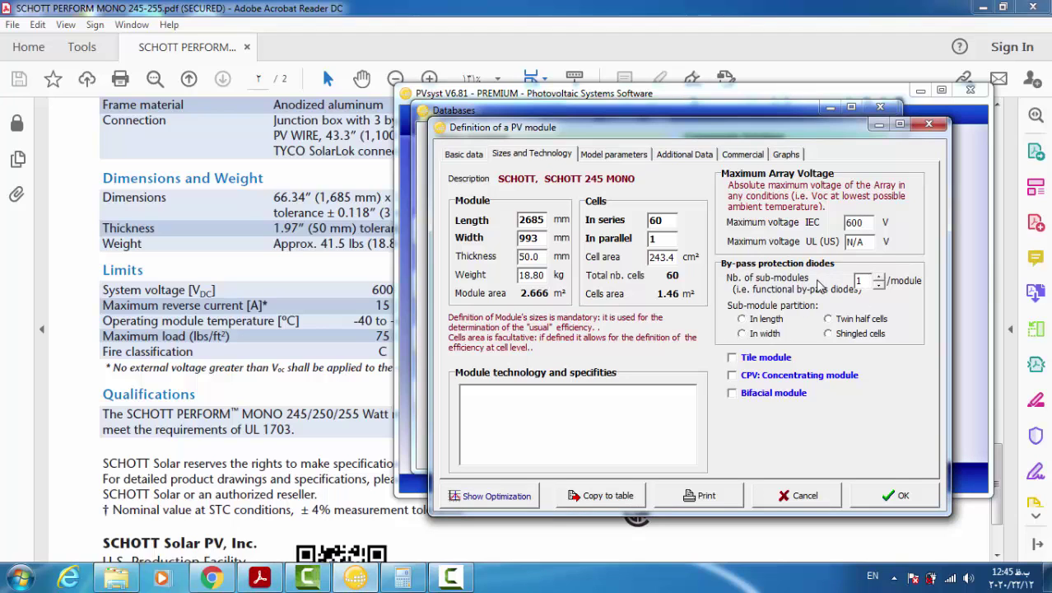
Step: Check the bypass diodes in the datasheet, then set PVsyst's by-pass protection to 1 sub-module per module, partitioned in length
left_click(343, 274)
scroll(451, 224, "up", 4)
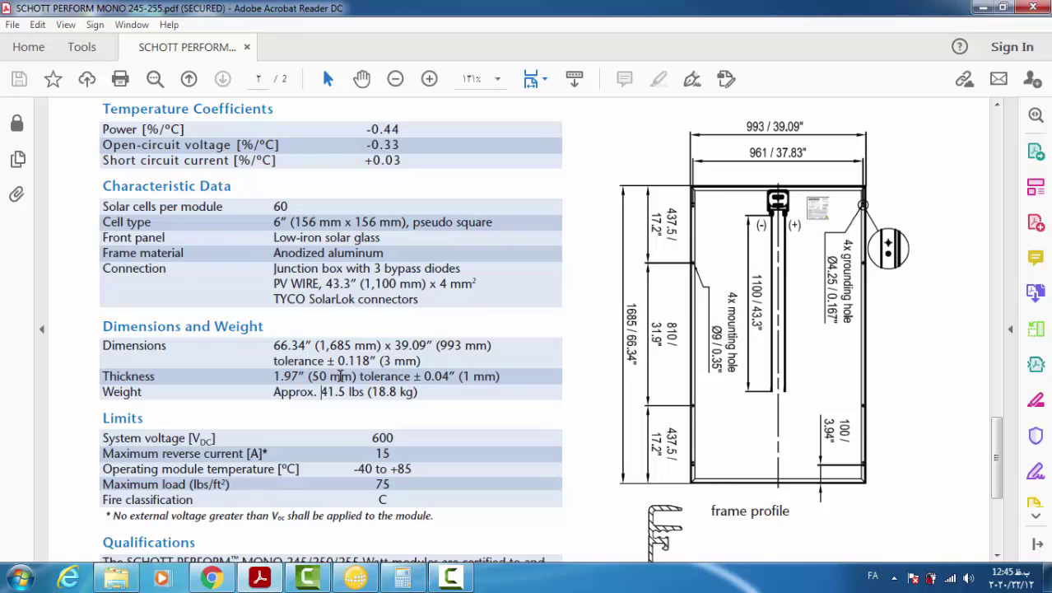
left_click(356, 578)
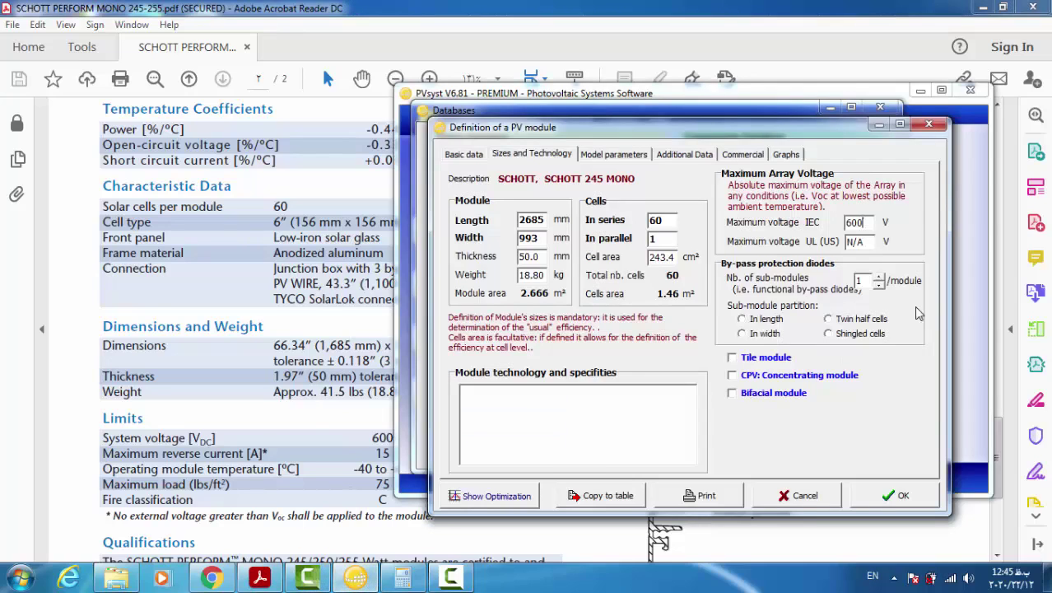
left_click(880, 278)
Step: Apply the temperature correction on Gamma in the module's model parameters and dismiss the Windows color scheme prompt
left_click(609, 154)
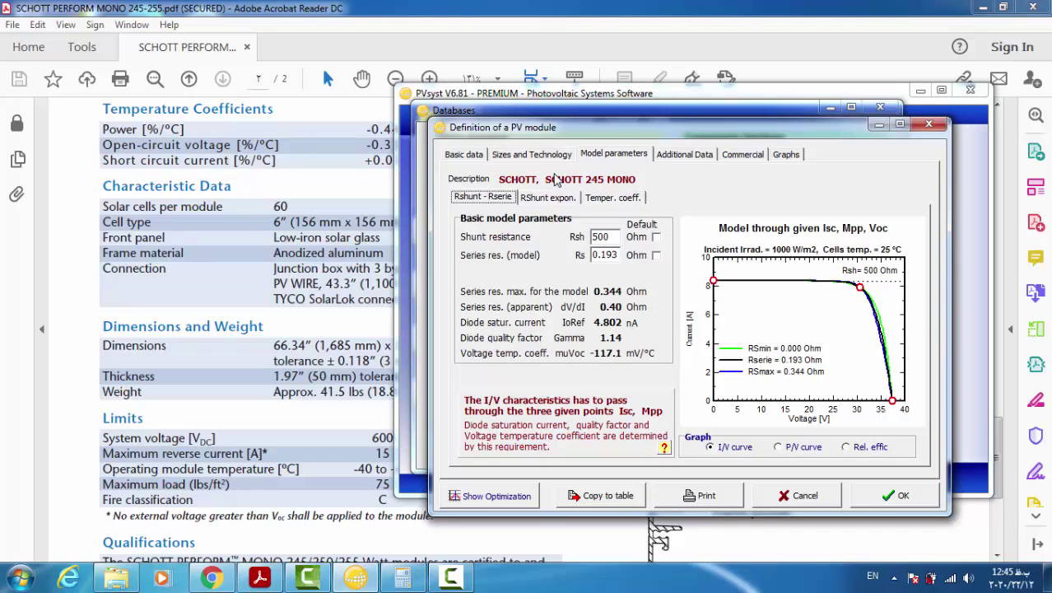
left_click(532, 154)
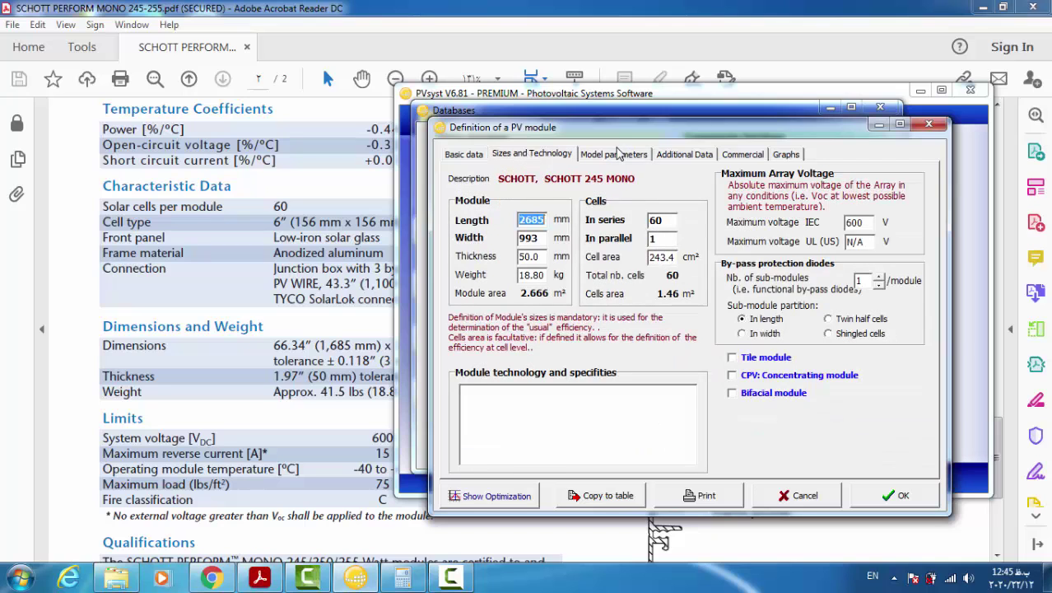
left_click(616, 157)
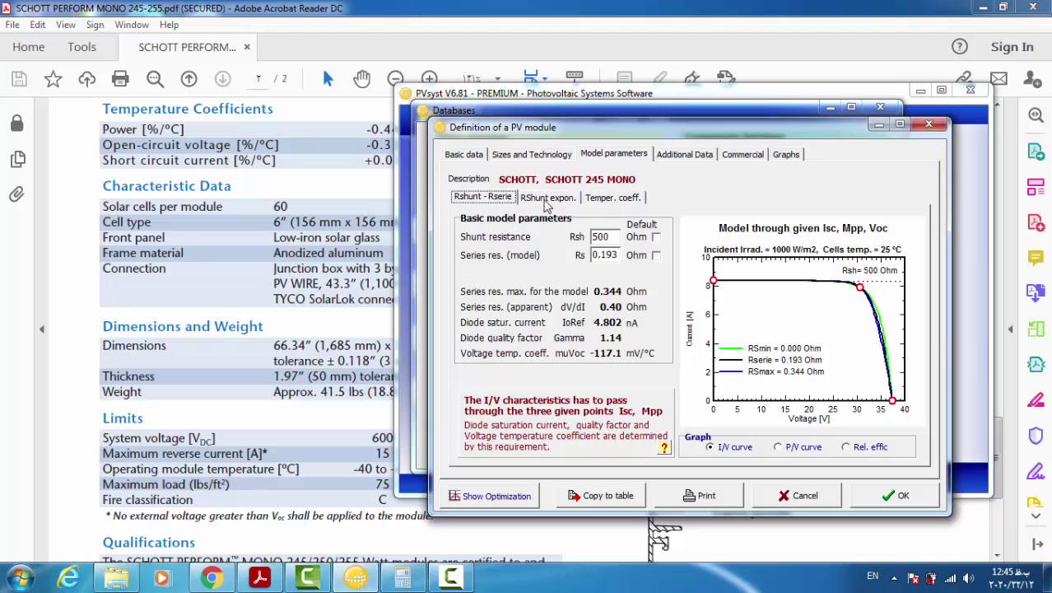
left_click(623, 198)
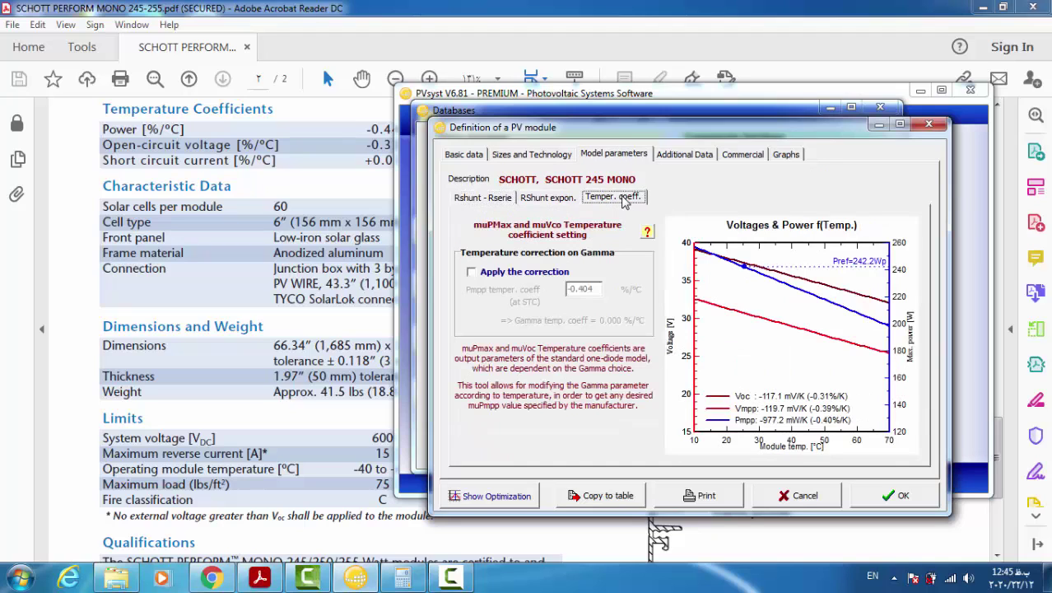
left_click(482, 274)
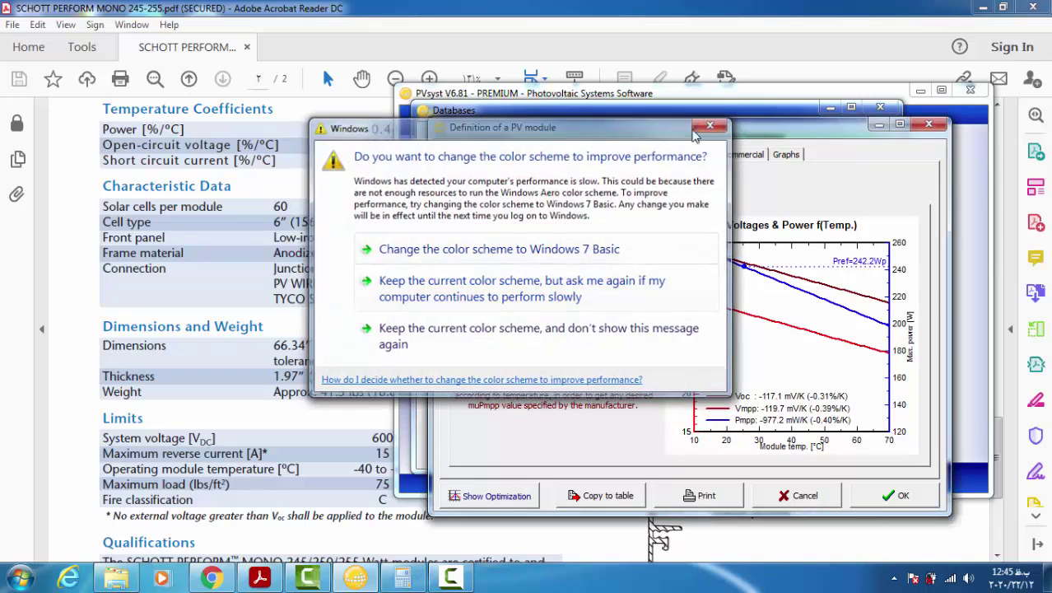
left_click(708, 126)
Step: Look up the power temperature coefficient in the PDF datasheet and set the Pmpp temperature coefficient to -0.44 %/°C in PVsyst
left_click(322, 69)
scroll(309, 335, "down", 2)
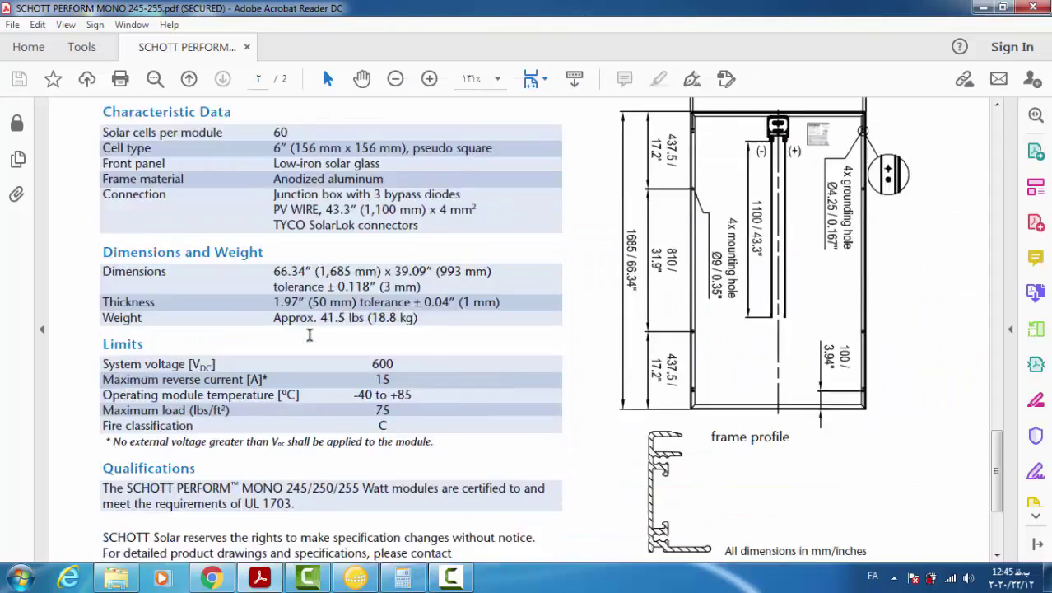
scroll(310, 335, "down", 4)
scroll(345, 334, "up", 6)
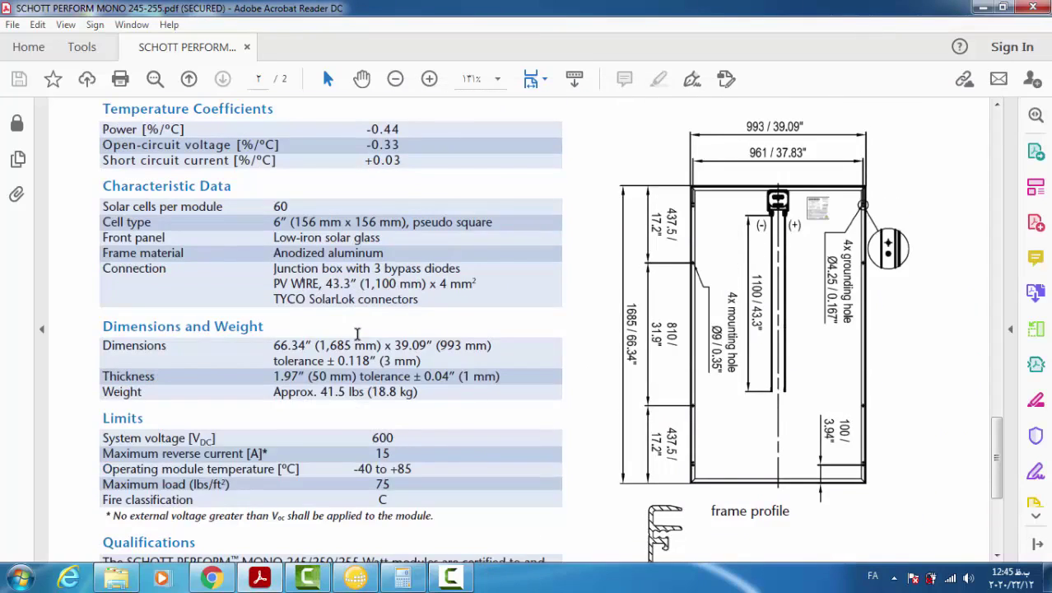
scroll(357, 333, "up", 2)
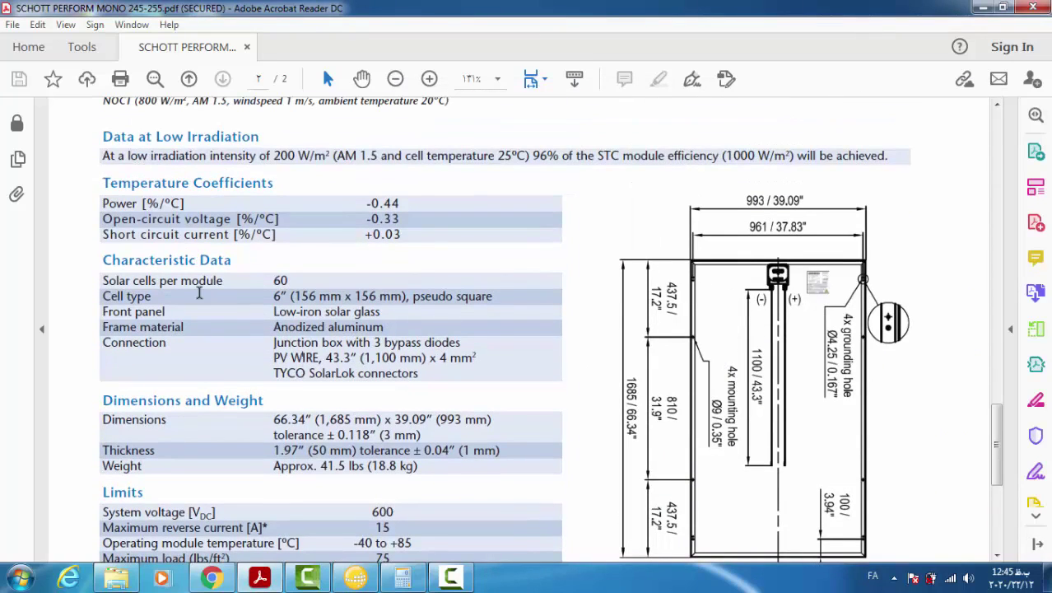
scroll(198, 293, "up", 3)
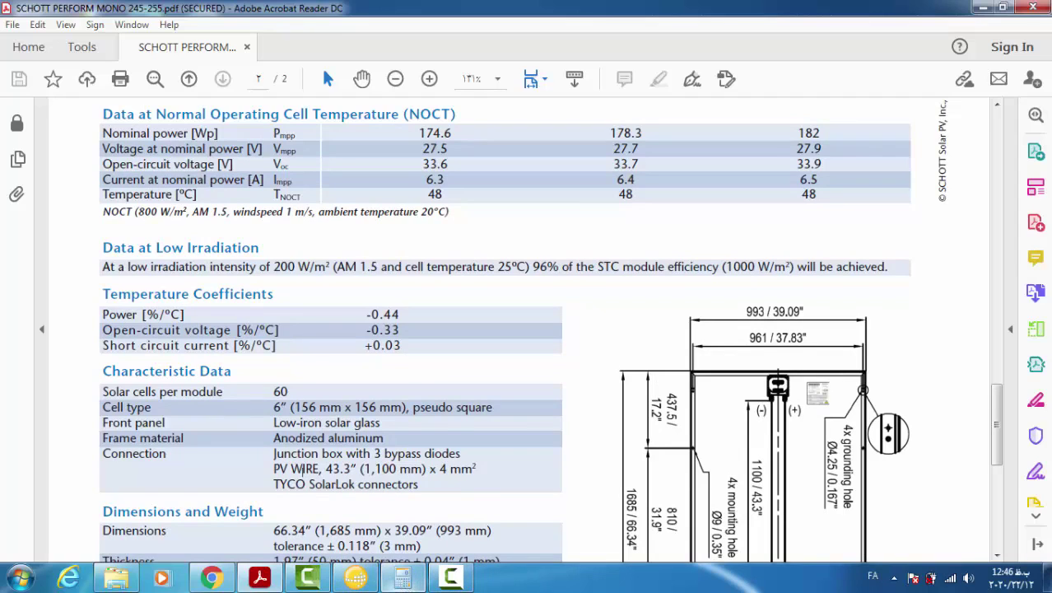
left_click(356, 577)
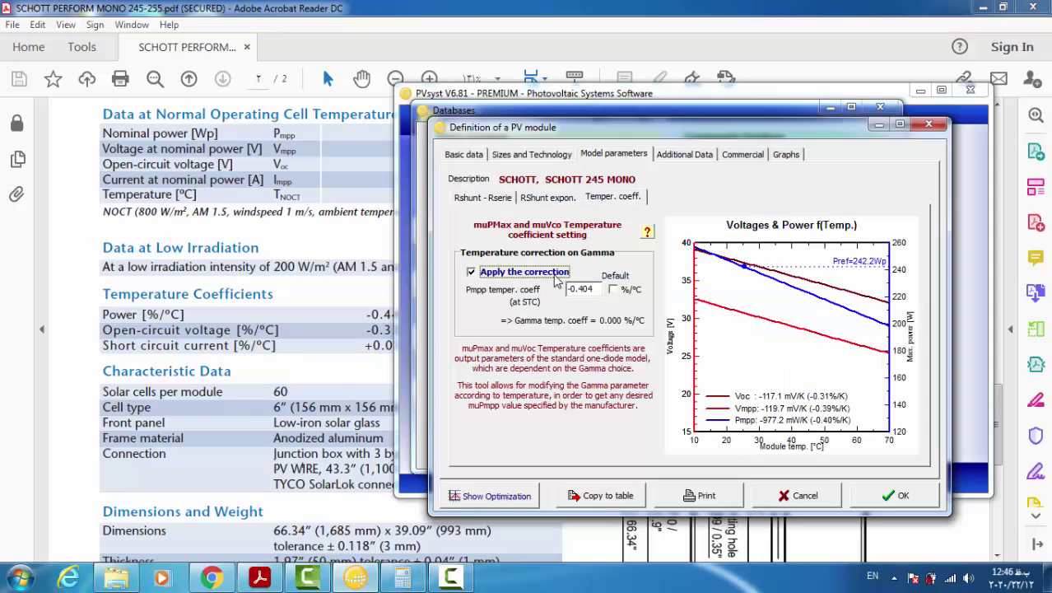
left_click(589, 292)
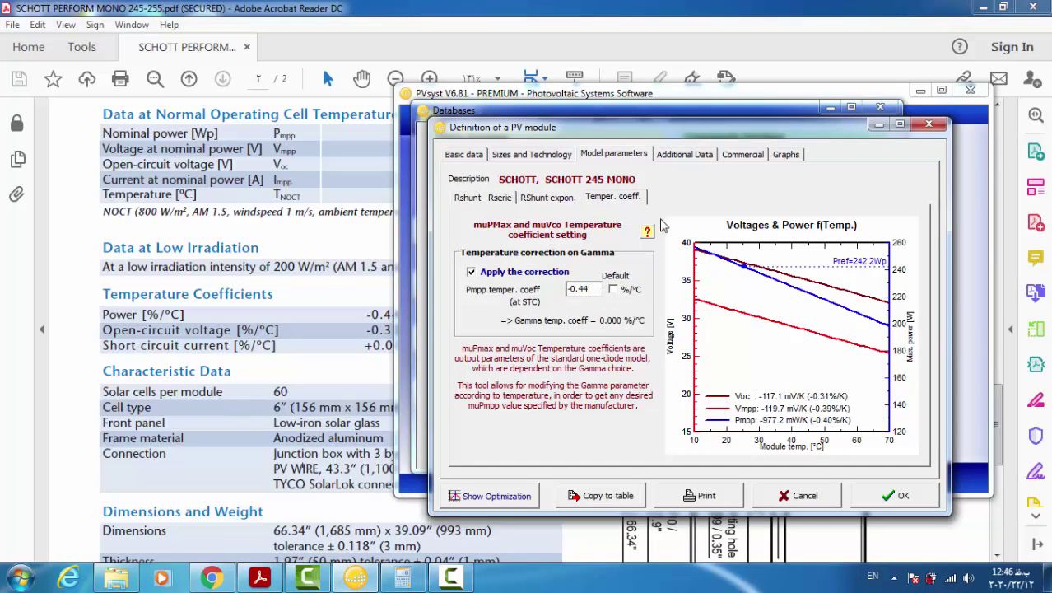
key("Return")
Step: Review the module's basic data, sizes, model parameters, additional data, commercial data and graphs before saving
left_click(704, 160)
left_click(645, 158)
left_click(496, 158)
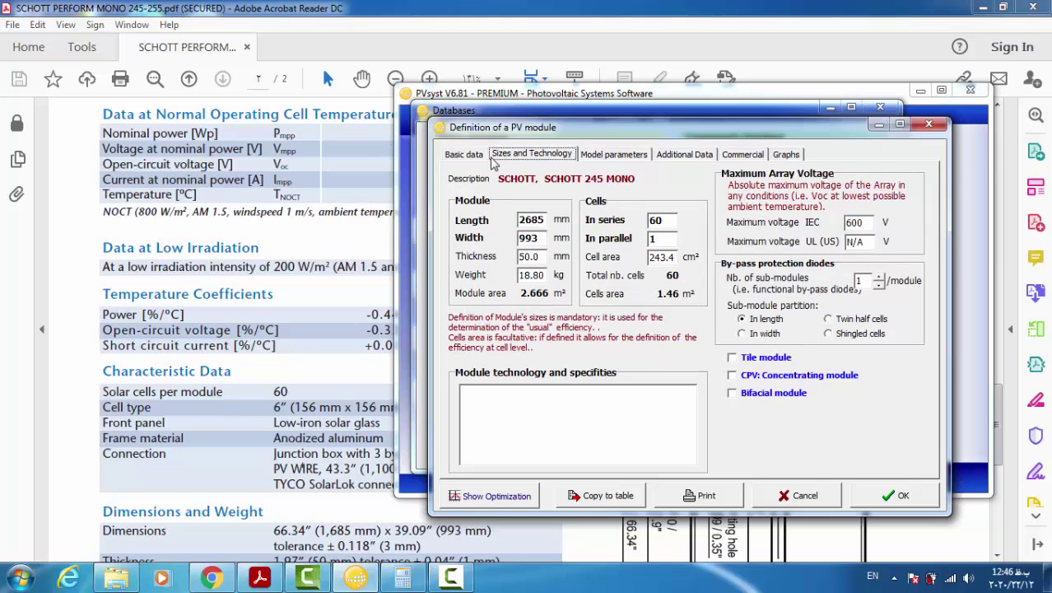
left_click(476, 158)
left_click(539, 156)
left_click(602, 156)
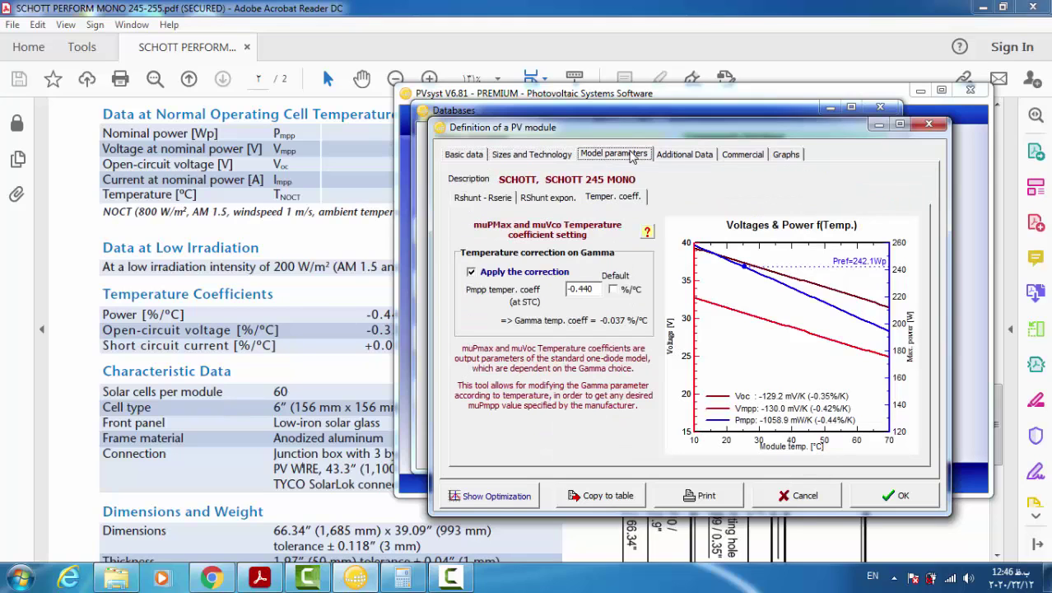
left_click(677, 154)
left_click(739, 154)
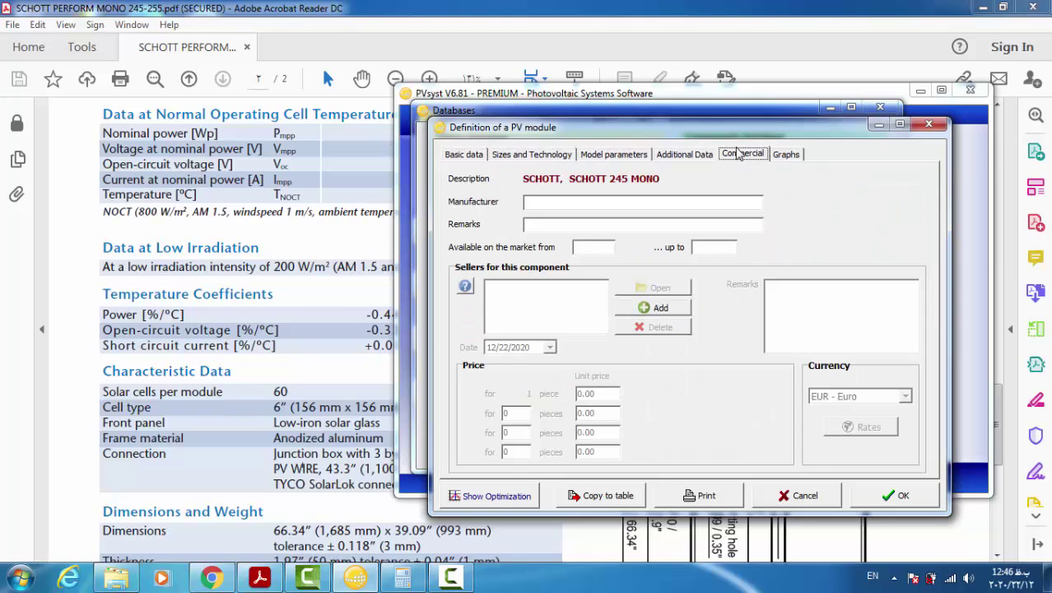
left_click(785, 157)
left_click(673, 156)
left_click(613, 155)
left_click(563, 159)
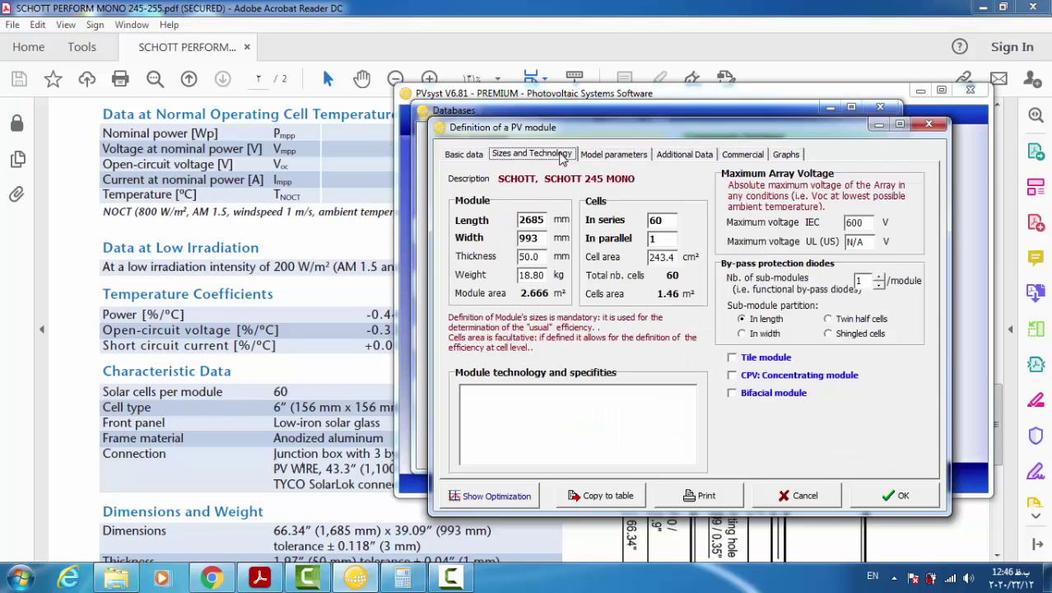
left_click(478, 158)
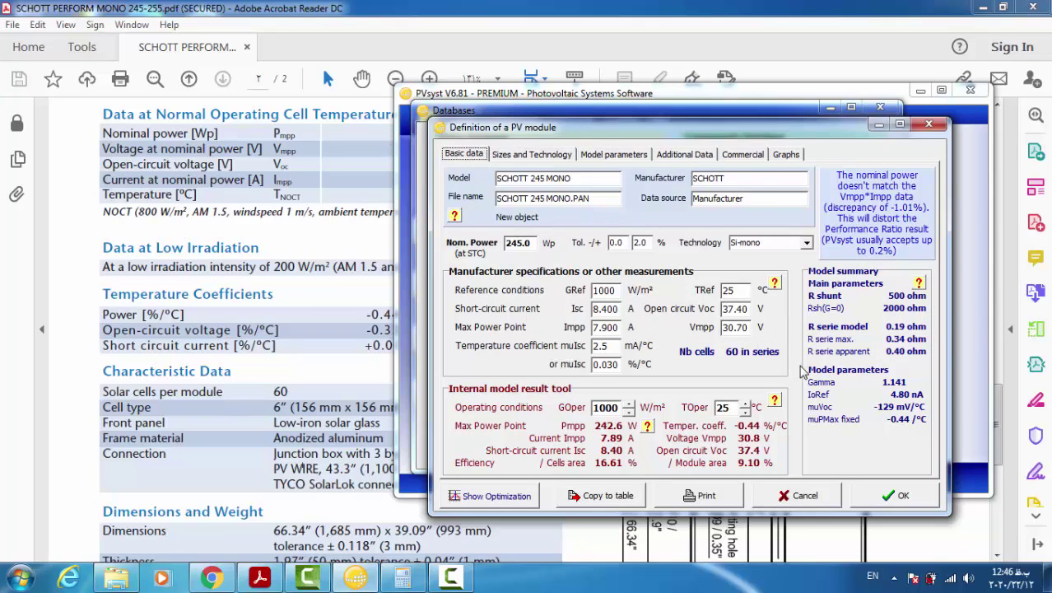
Step: Accept the module definition and save it as SCHOTT 245 MONO.PAN in the PVmodules directory
left_click(910, 495)
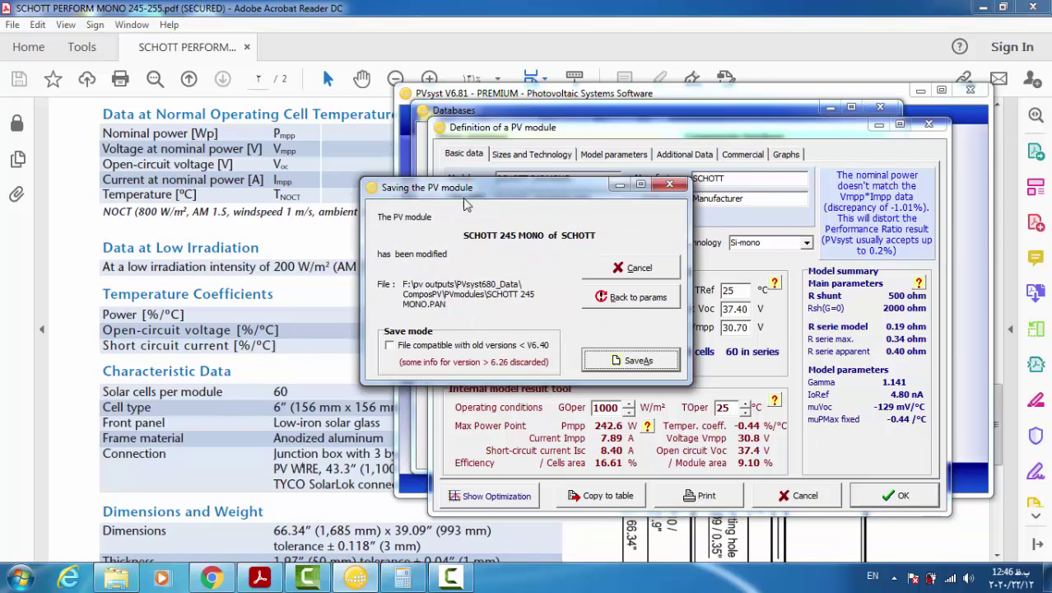
left_click(656, 362)
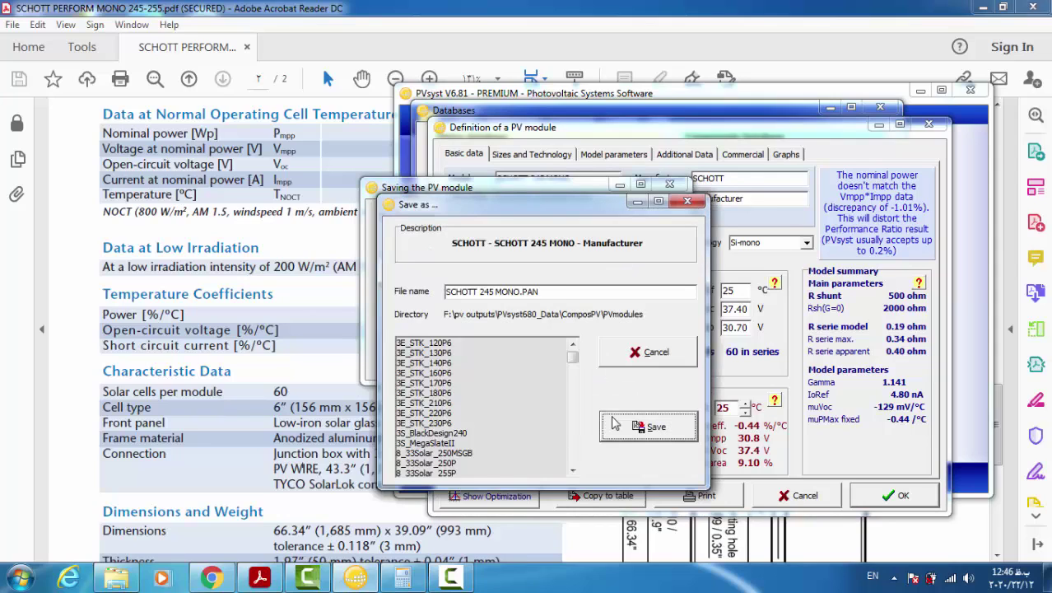
left_click_drag(576, 355, 572, 395)
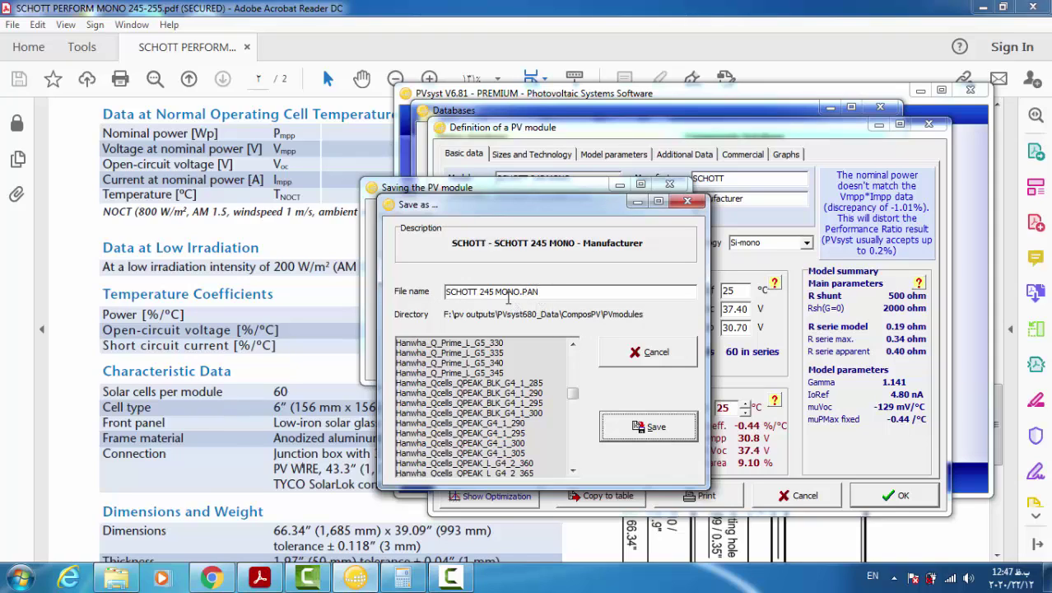
left_click(650, 427)
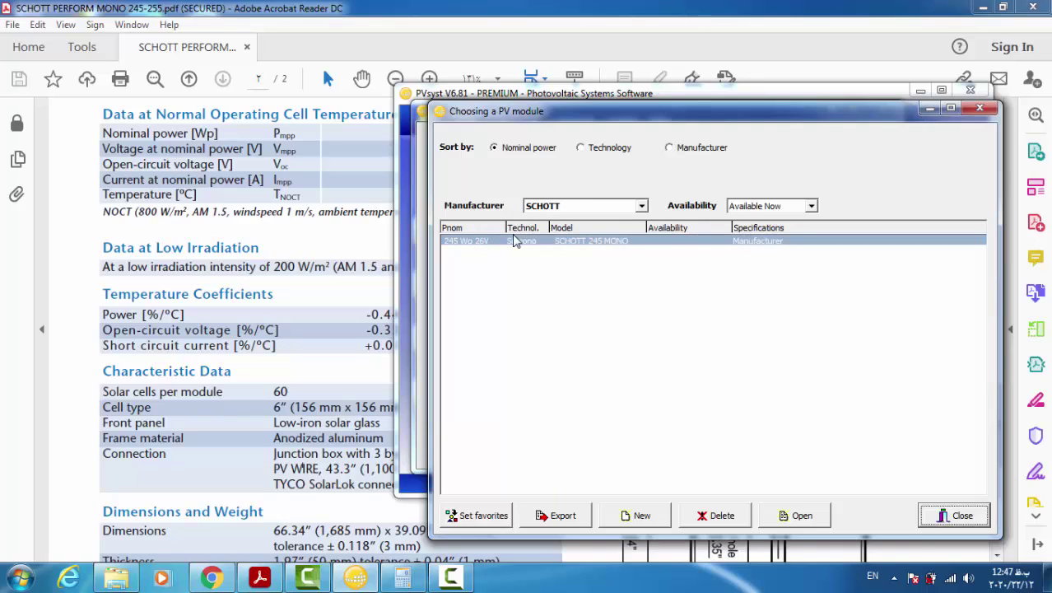
Step: Reopen the saved SCHOTT 245 MONO module, check its stored parameters, and return to the Databases window
double_click(565, 244)
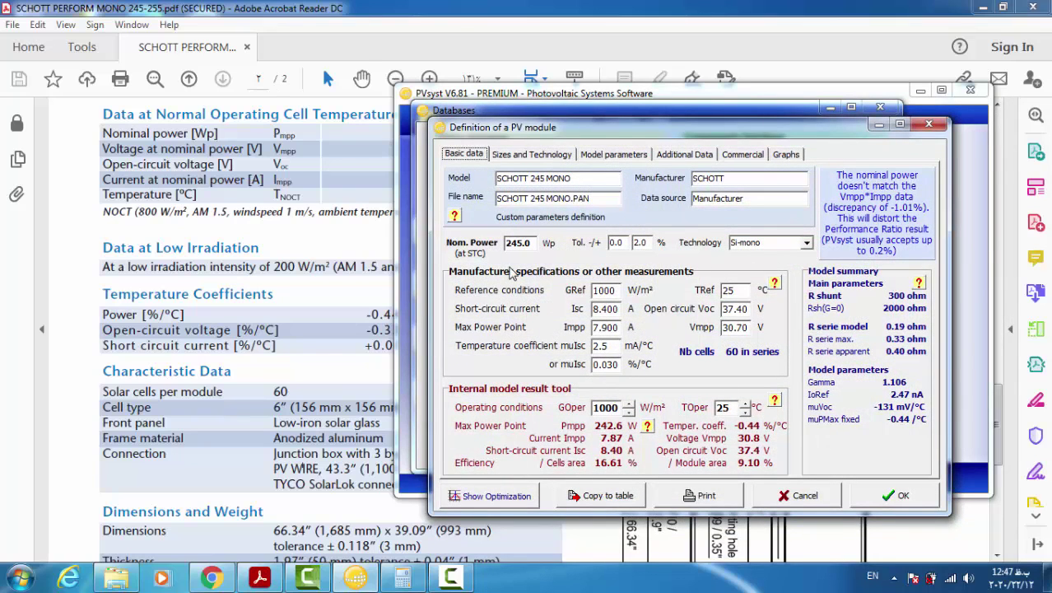
left_click(531, 155)
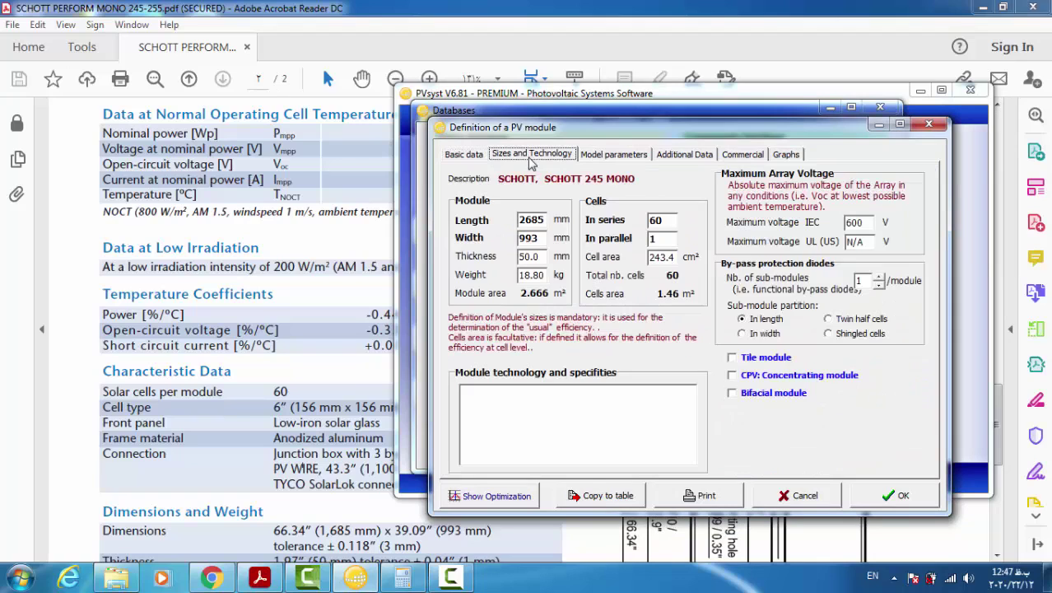
left_click(609, 153)
left_click(676, 155)
left_click(740, 154)
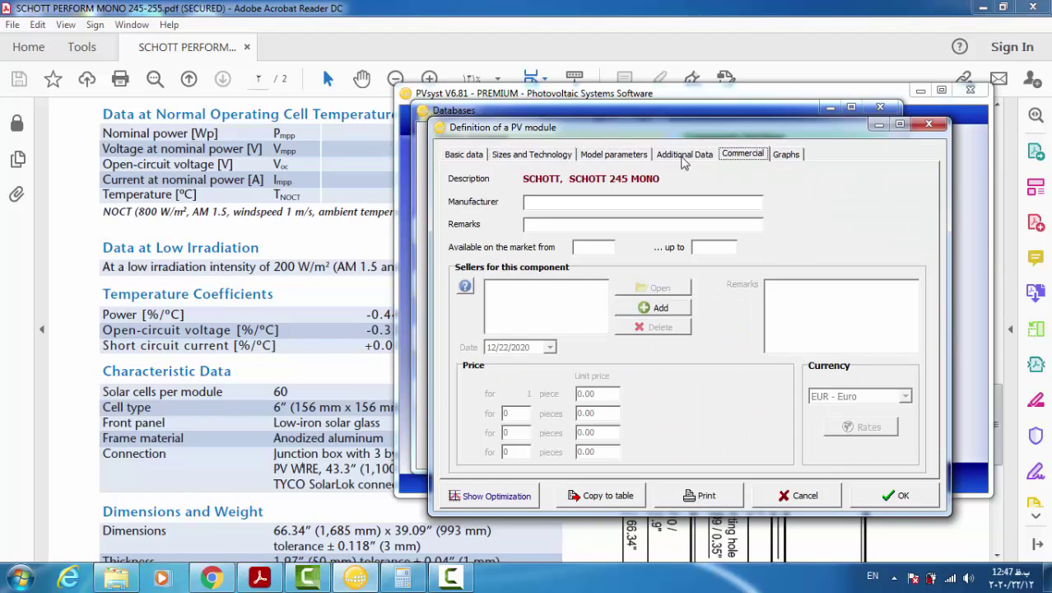
left_click(637, 153)
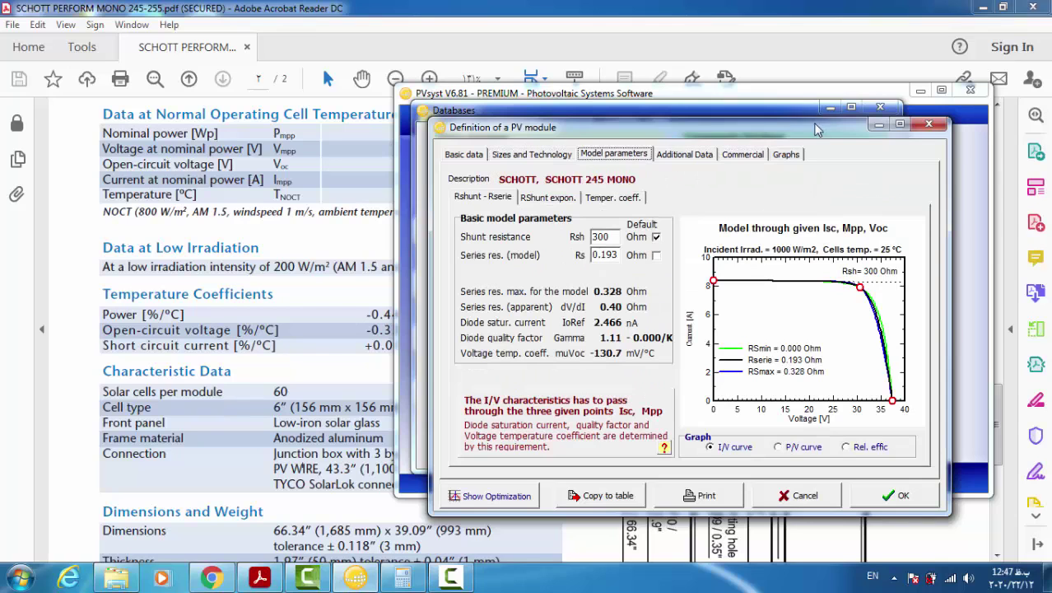
left_click(928, 125)
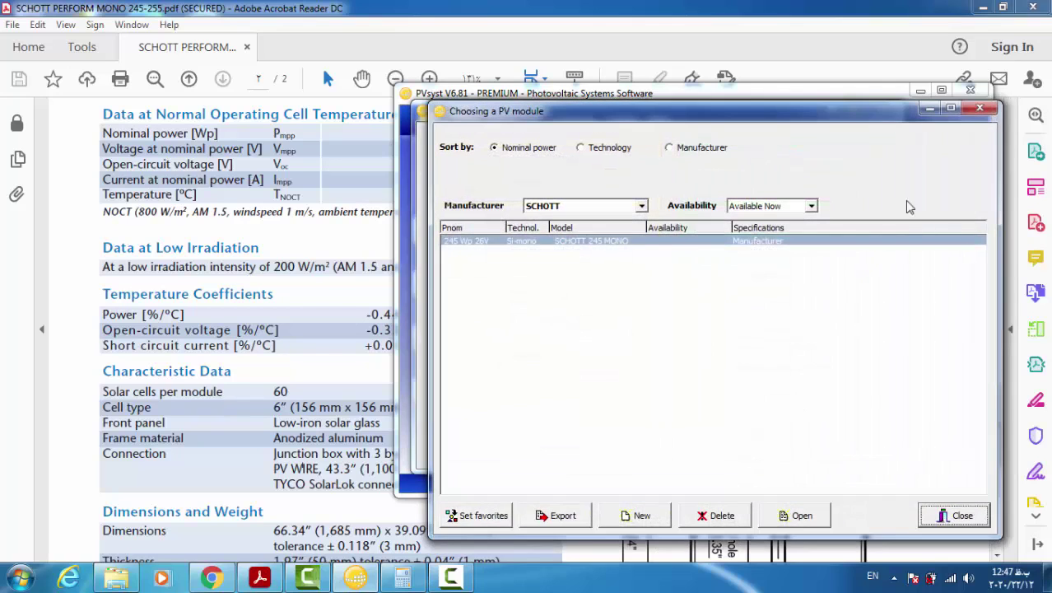
left_click(978, 109)
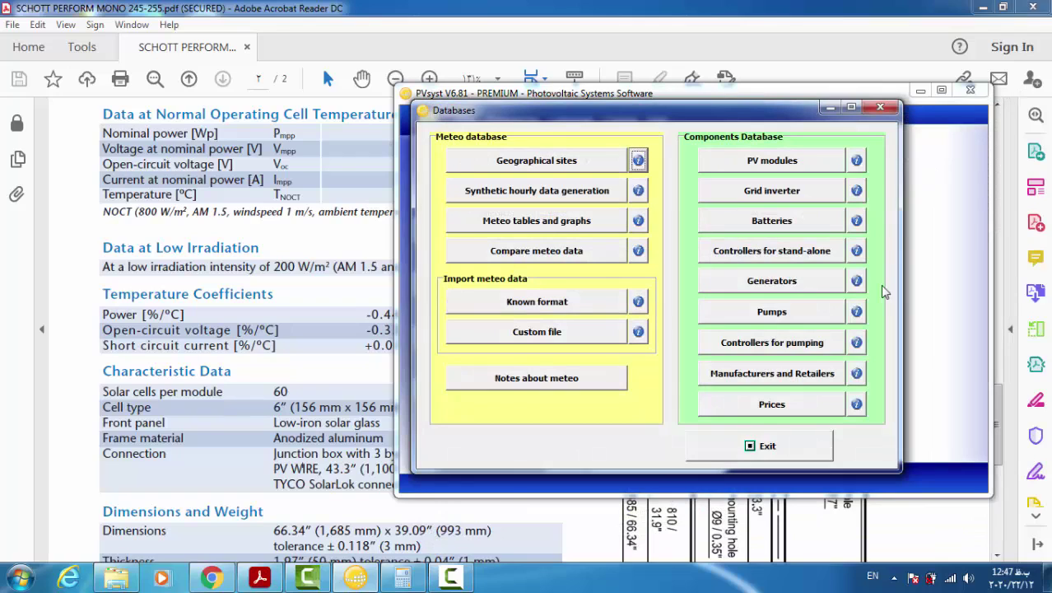